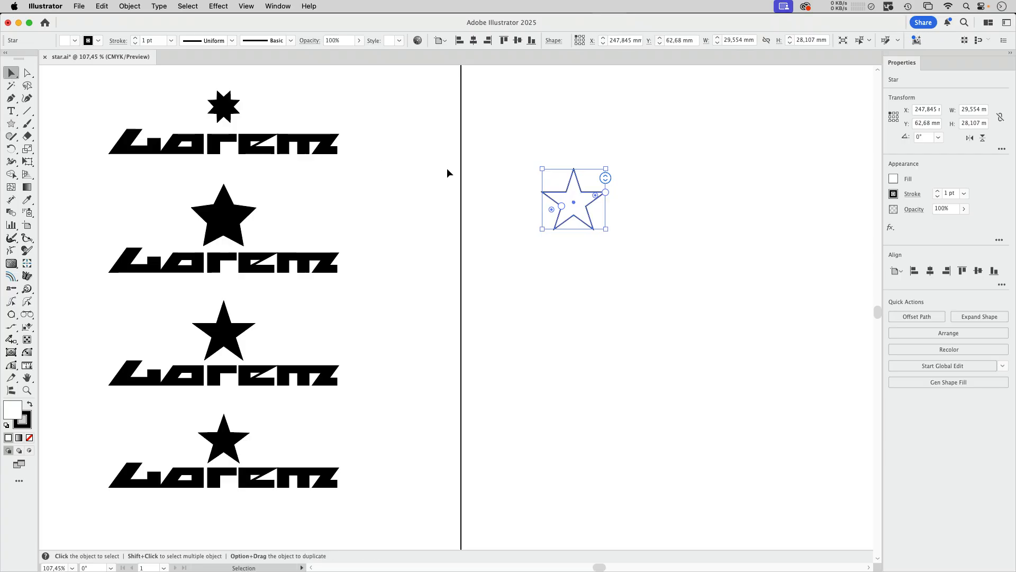
# - Select the outlined star beside the divider line and show its full list of appearance attributes
pyautogui.click(475, 168)
pyautogui.moveTo(549, 152); pyautogui.dragTo(616, 250)
pyautogui.press('shift+super+b')
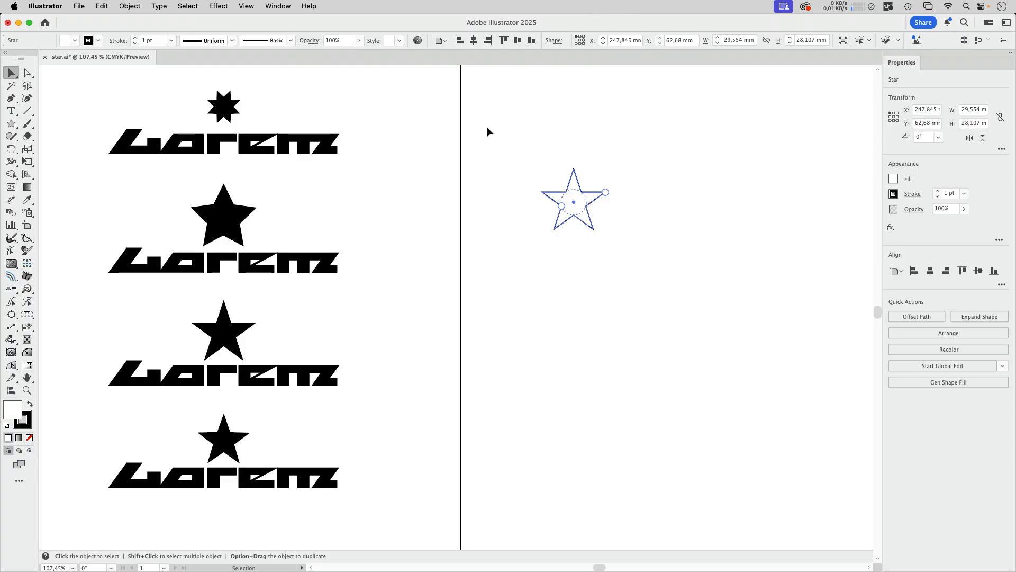
pyautogui.click(278, 6)
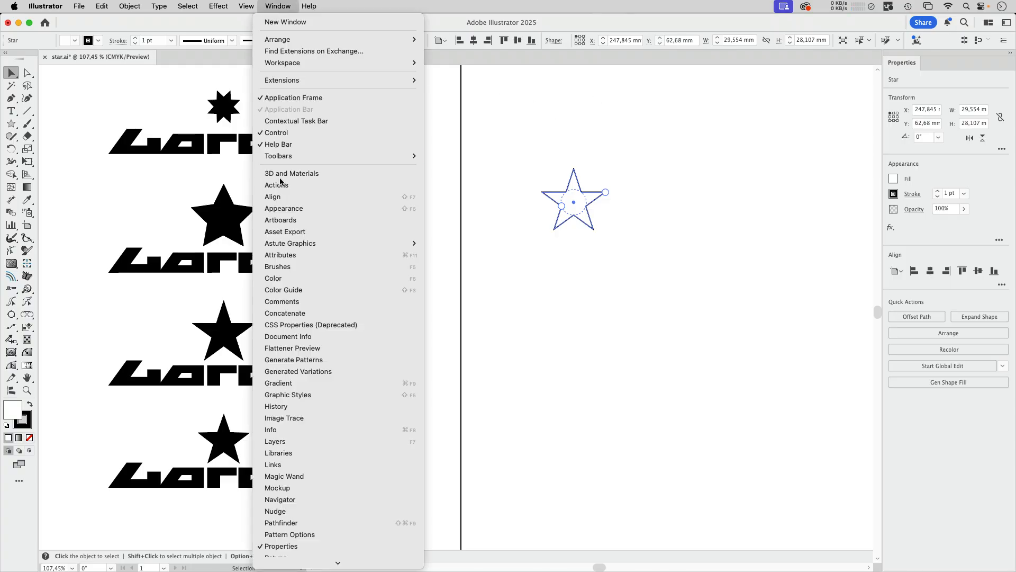
pyautogui.click(282, 209)
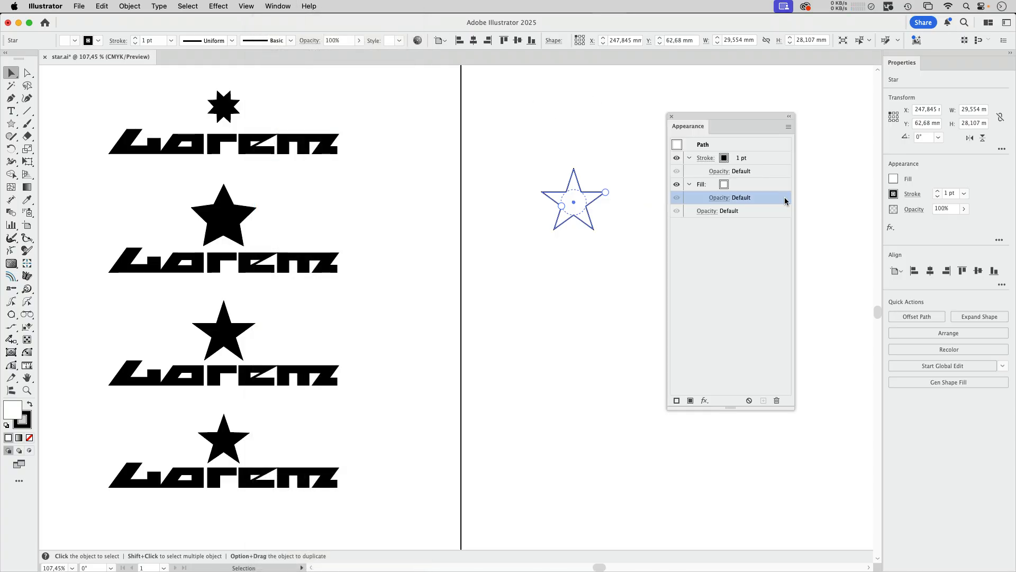
# - Duplicate the star's 1 pt black stroke and colour the lower of the two strokes orange
pyautogui.click(757, 160)
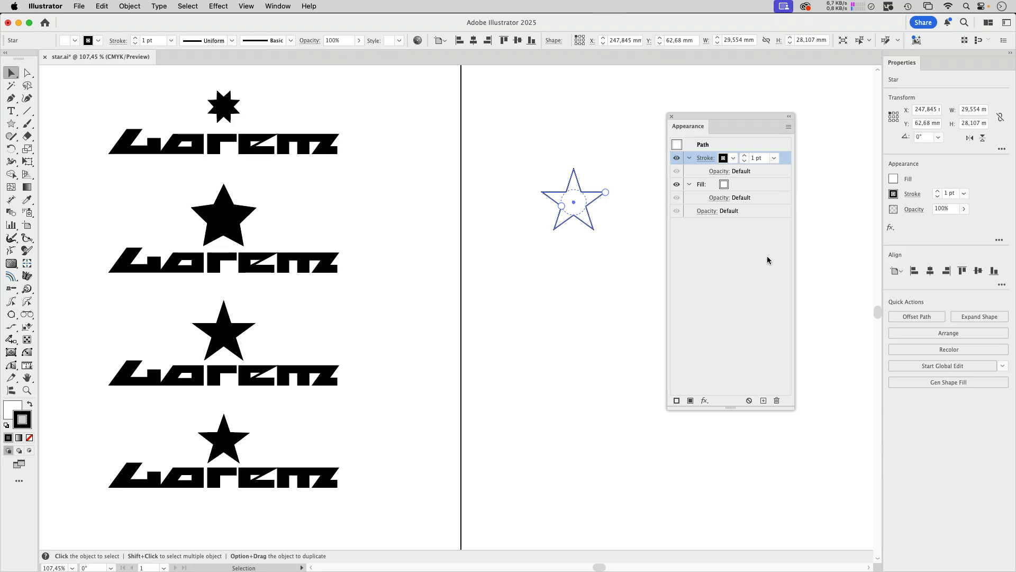
pyautogui.click(764, 401)
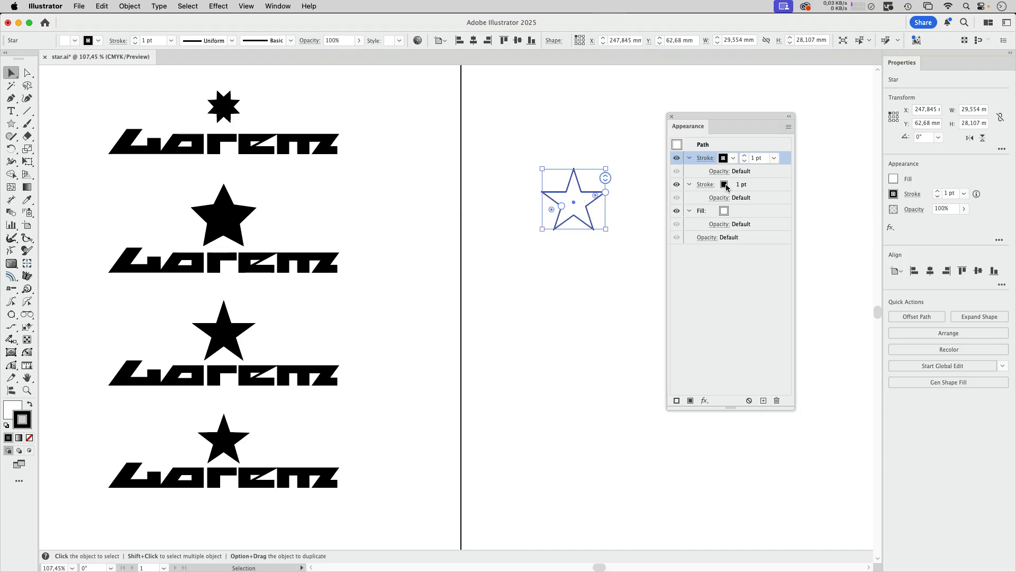
pyautogui.click(725, 189)
pyautogui.click(725, 189)
pyautogui.click(102, 57)
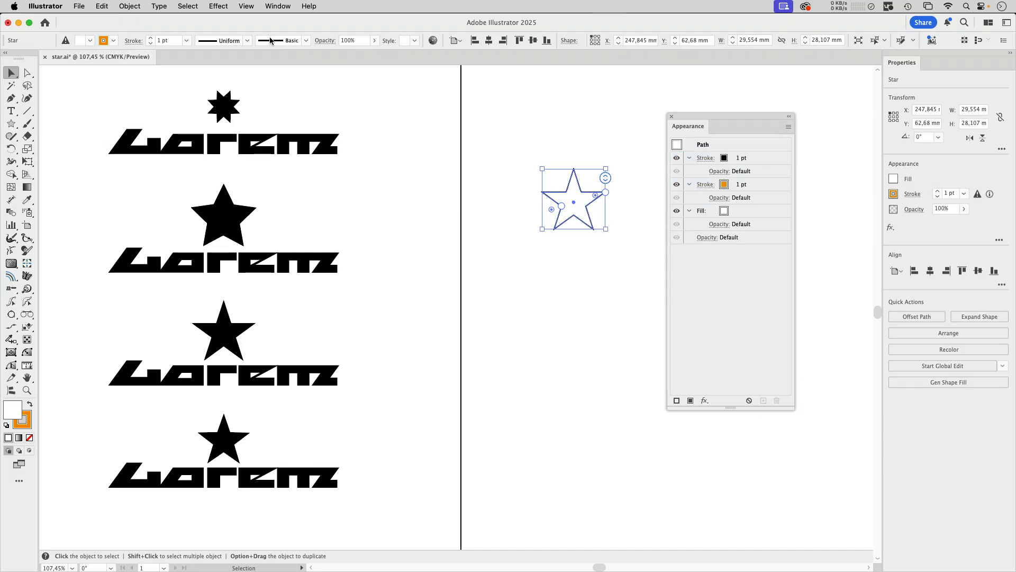
# - Apply an Offset Path effect of 3.528 mm with miter joins and miter limit 4 to the star's orange stroke
pyautogui.click(712, 182)
pyautogui.click(222, 7)
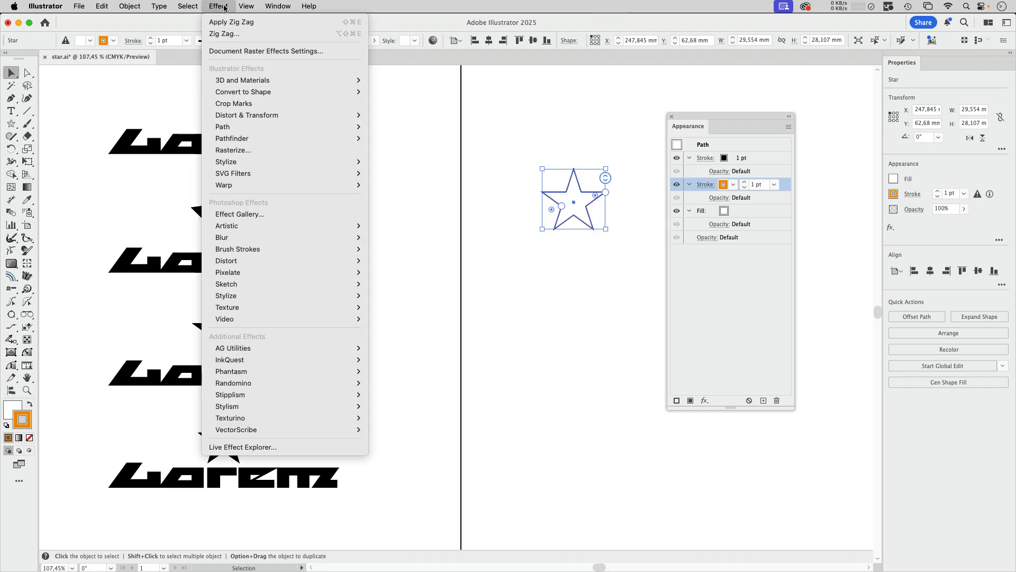
pyautogui.moveTo(339, 116)
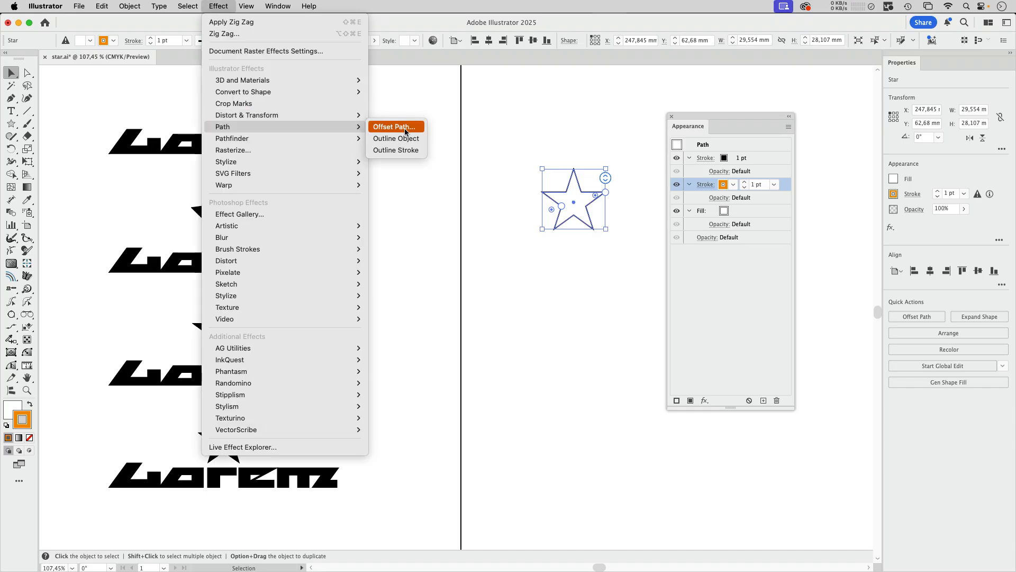
pyautogui.click(405, 129)
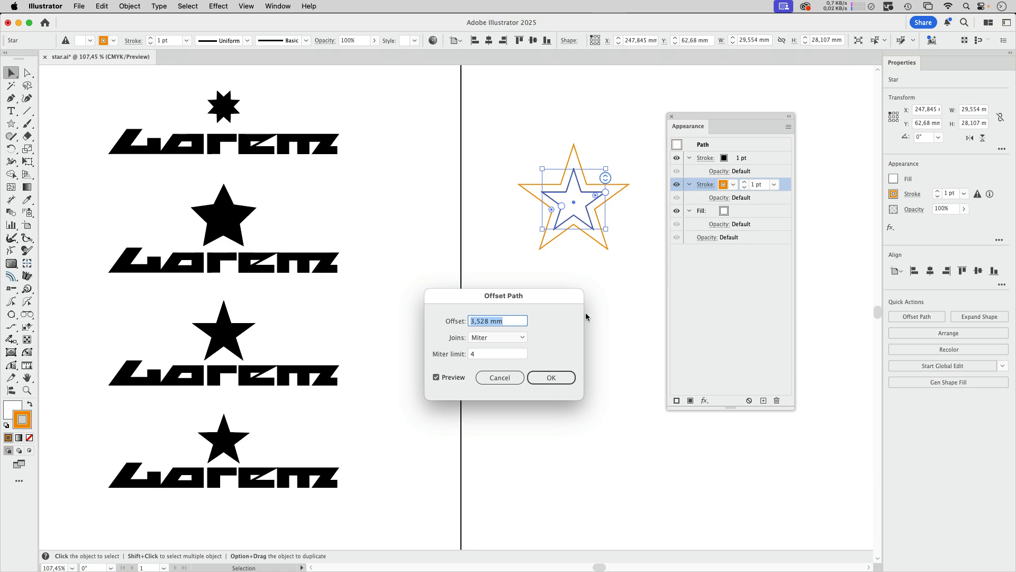
pyautogui.click(558, 379)
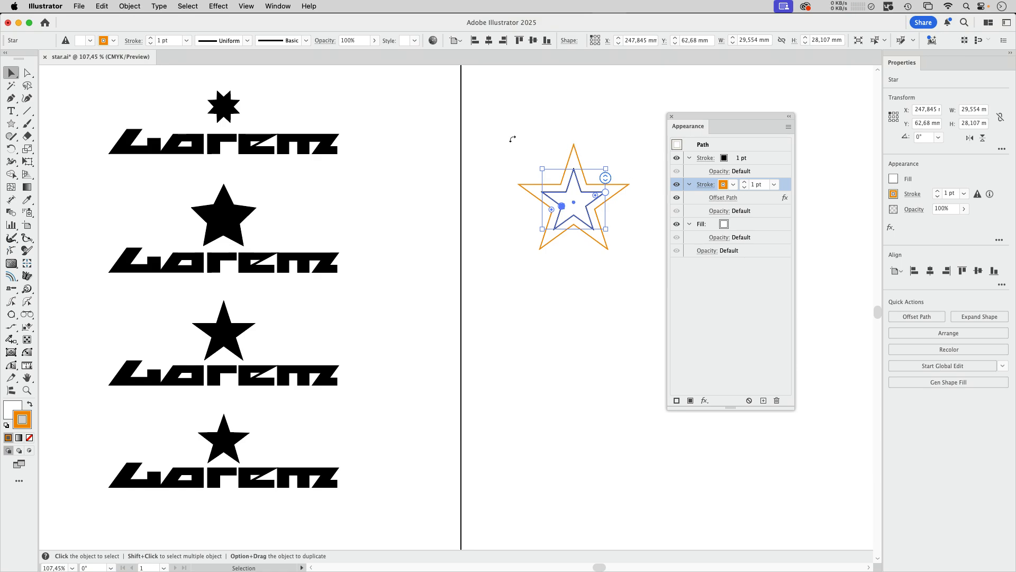
# - Delete the outlined star with its offset stroke from the artboard
pyautogui.click(480, 129)
pyautogui.moveTo(551, 173); pyautogui.dragTo(640, 284)
pyautogui.press('Delete')
# - Place a 12 pt Megavolt text object in the empty area and shorten its placeholder to "Lorem"
pyautogui.click(10, 112)
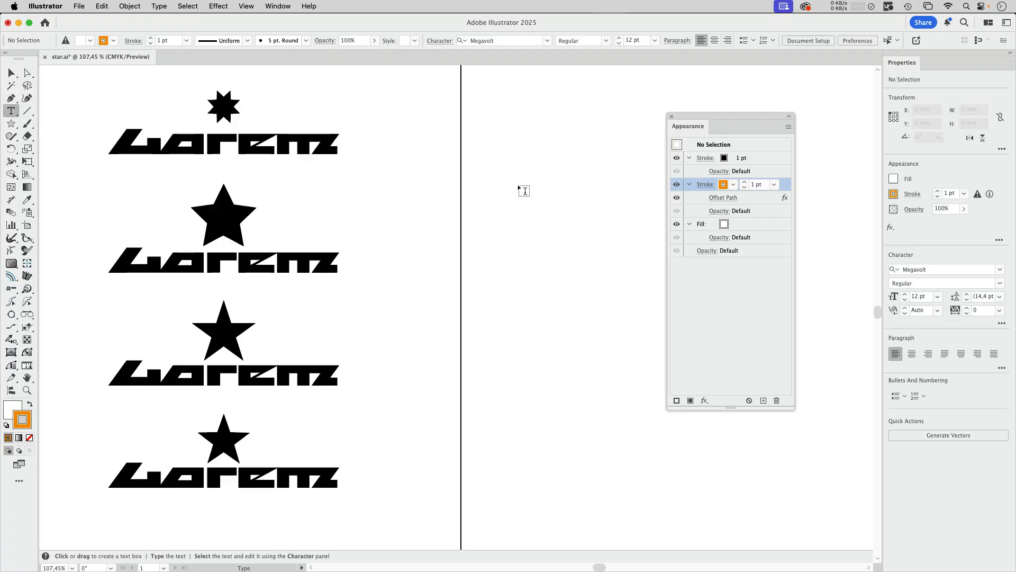
pyautogui.click(525, 189)
pyautogui.click(609, 182)
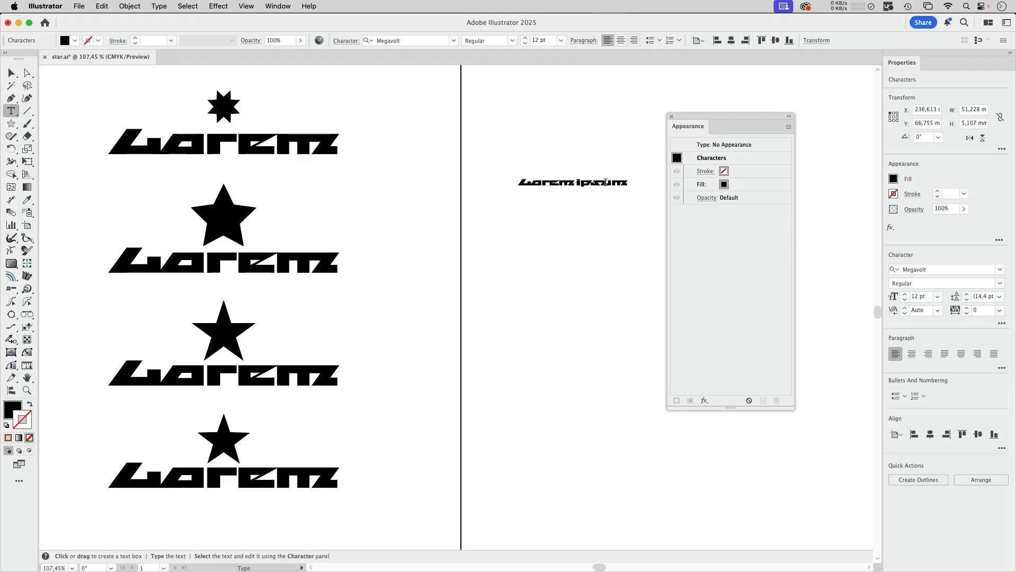
pyautogui.doubleClick(609, 182)
pyautogui.press('BackSpace')
pyautogui.press('Escape')
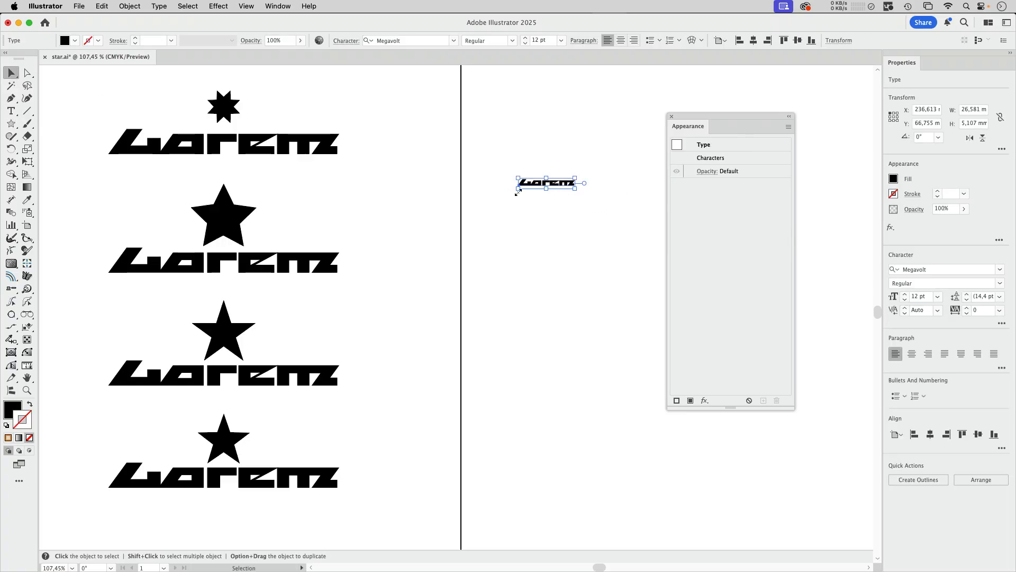
# - Enlarge the new "Lorem" text to about 116 mm wide and move it fully to the empty side of the divider line
pyautogui.moveTo(518, 192); pyautogui.dragTo(382, 235)
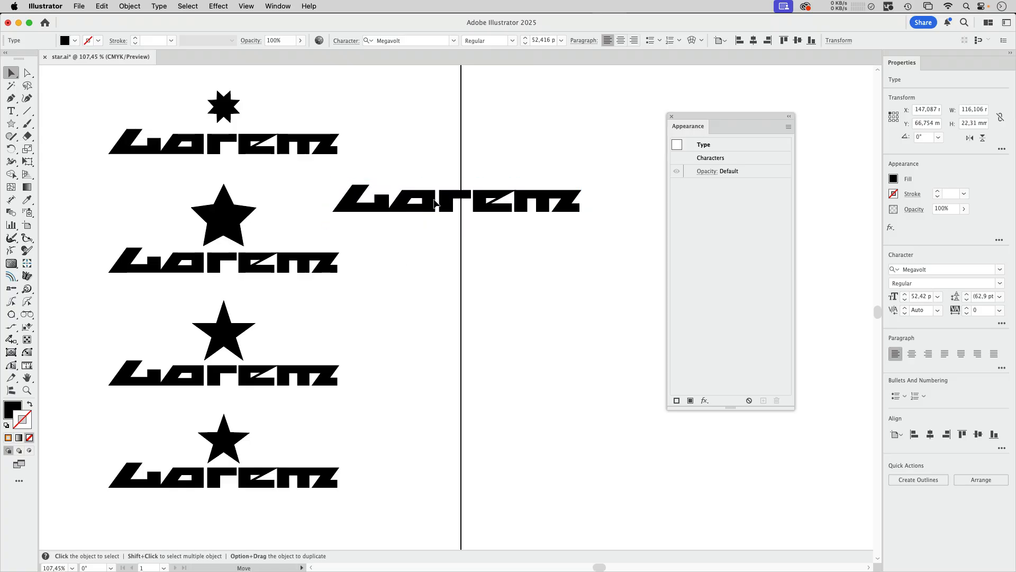
pyautogui.moveTo(434, 202); pyautogui.dragTo(582, 195)
pyautogui.moveTo(692, 119); pyautogui.dragTo(751, 243)
pyautogui.moveTo(634, 236); pyautogui.dragTo(597, 231)
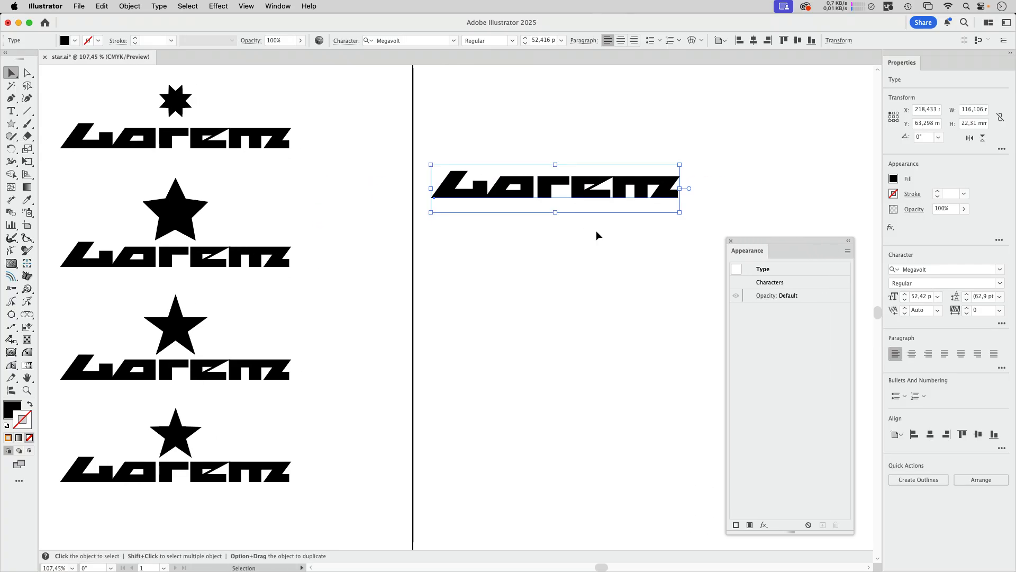
pyautogui.moveTo(582, 190); pyautogui.dragTo(631, 159)
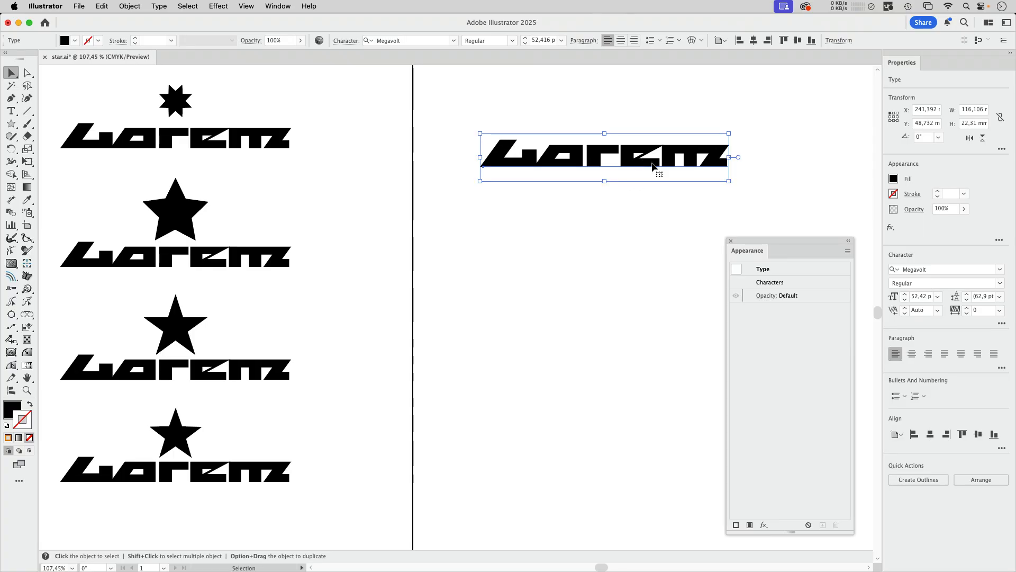
# - Add a new fill to the "Lorem" text object and colour it magenta
pyautogui.moveTo(801, 243); pyautogui.dragTo(704, 224)
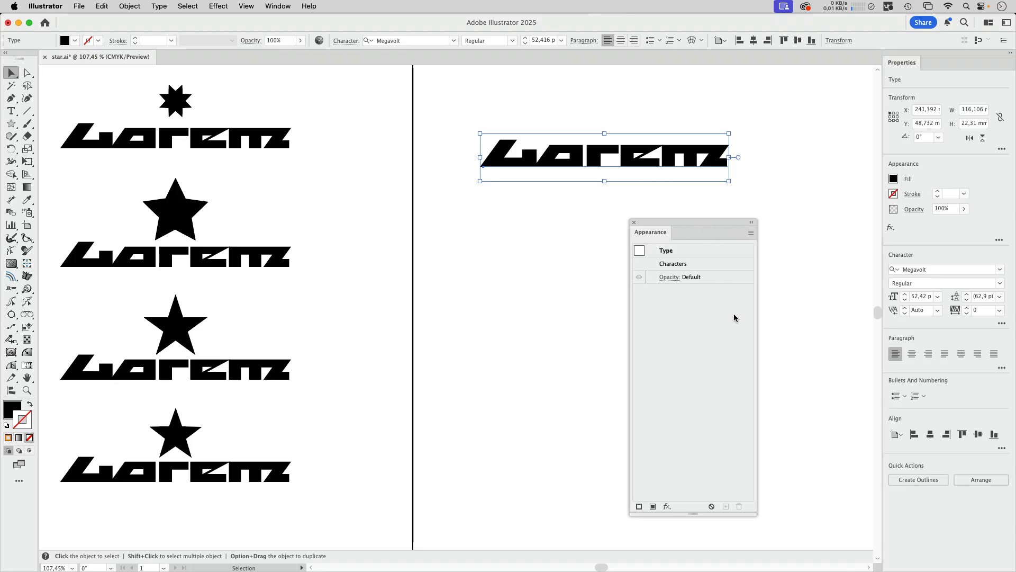
pyautogui.click(653, 507)
pyautogui.click(696, 292)
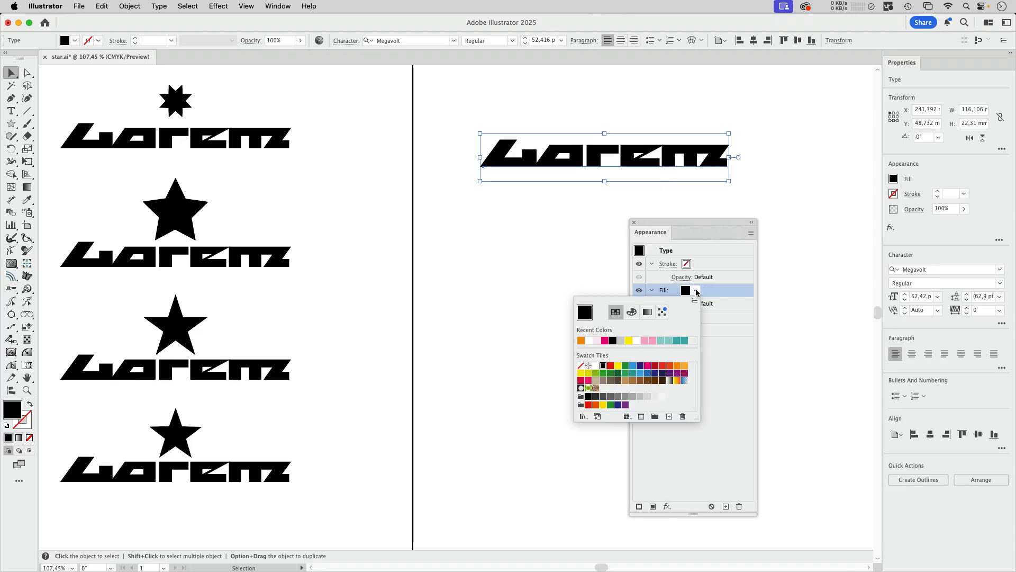
pyautogui.click(606, 342)
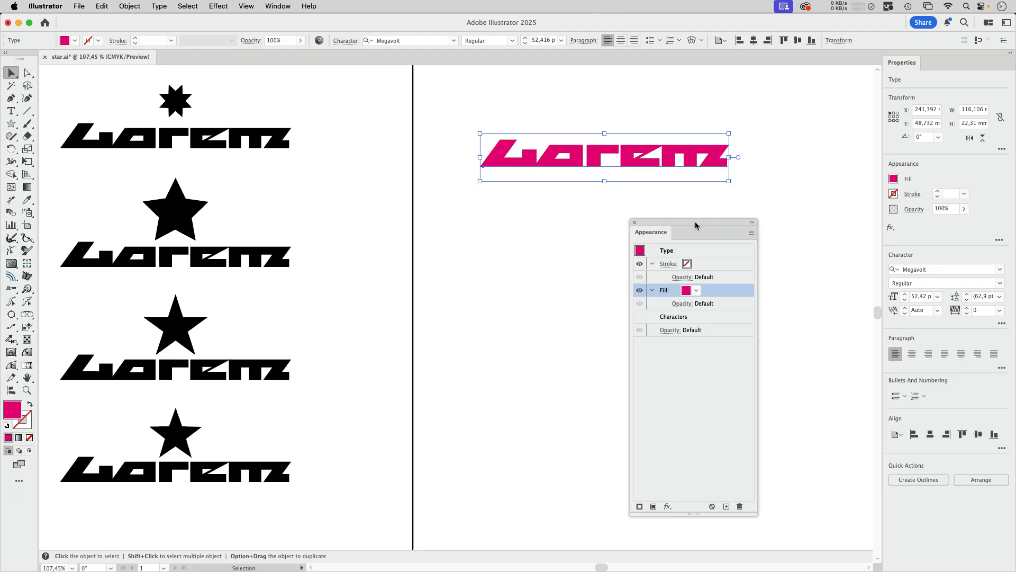
# - Convert the magenta fill to an ellipse shape with an absolute size of 12.7 by 12.7 mm
pyautogui.moveTo(693, 221); pyautogui.dragTo(757, 224)
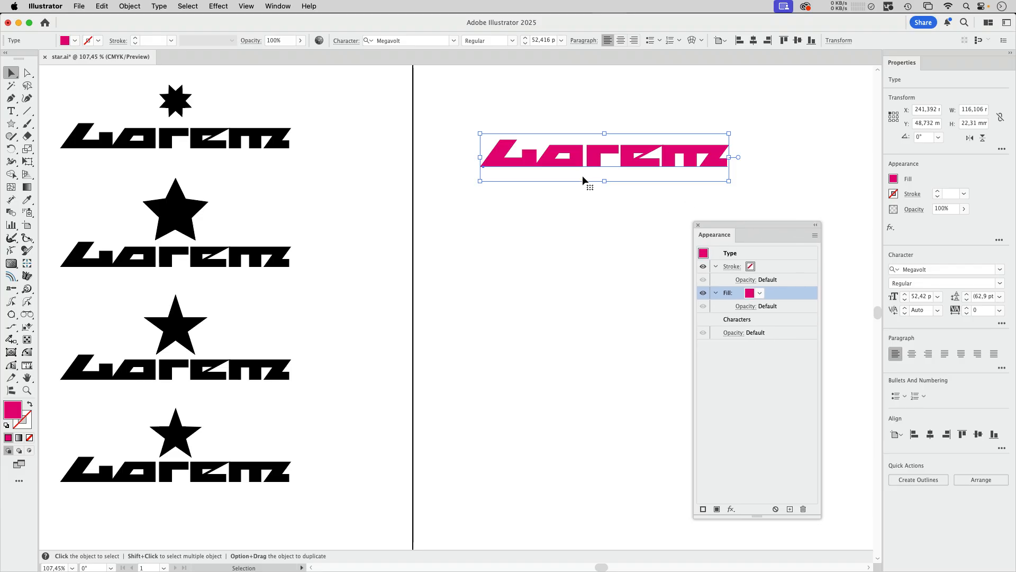
pyautogui.click(218, 6)
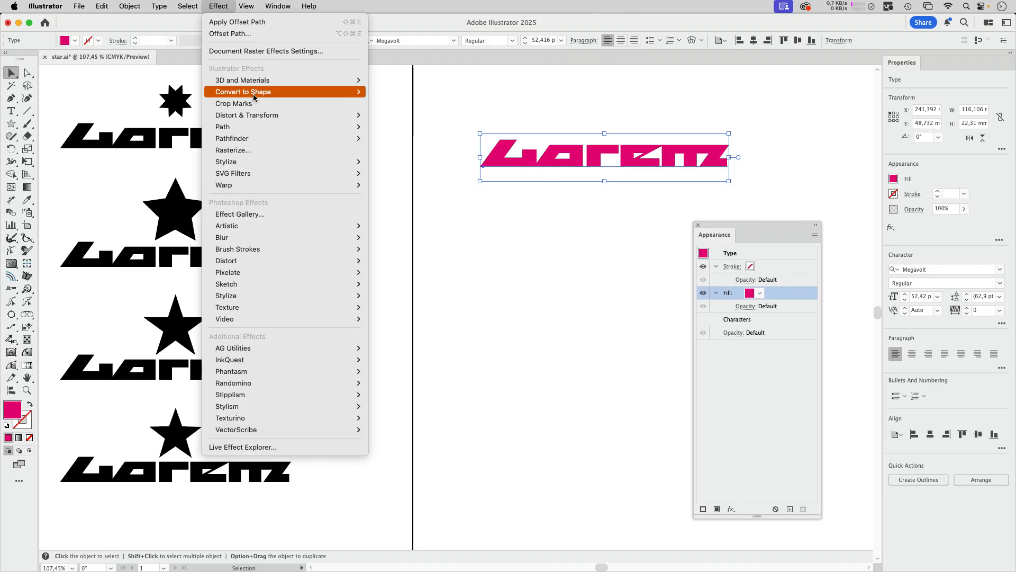
pyautogui.moveTo(254, 97)
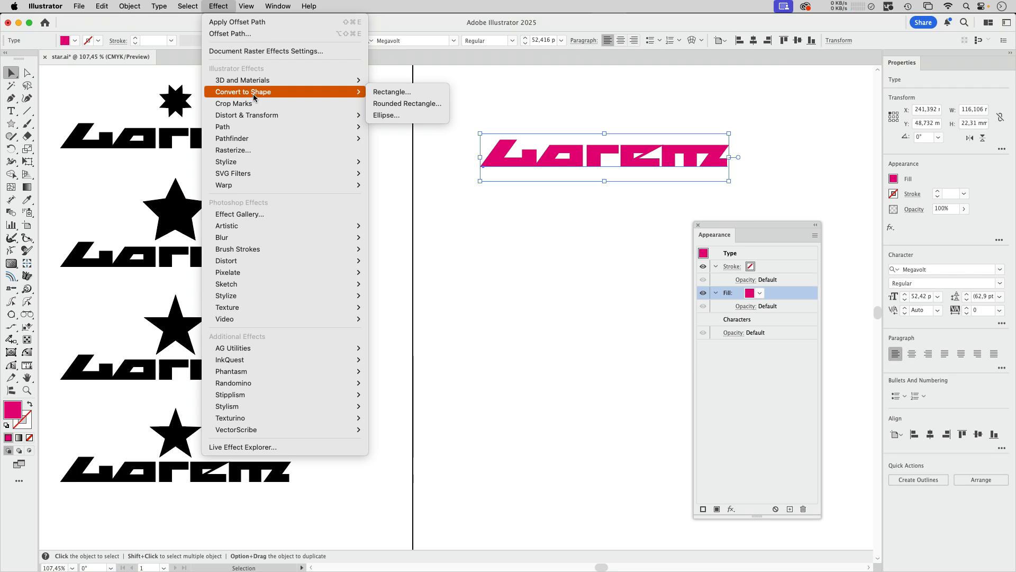
pyautogui.click(402, 115)
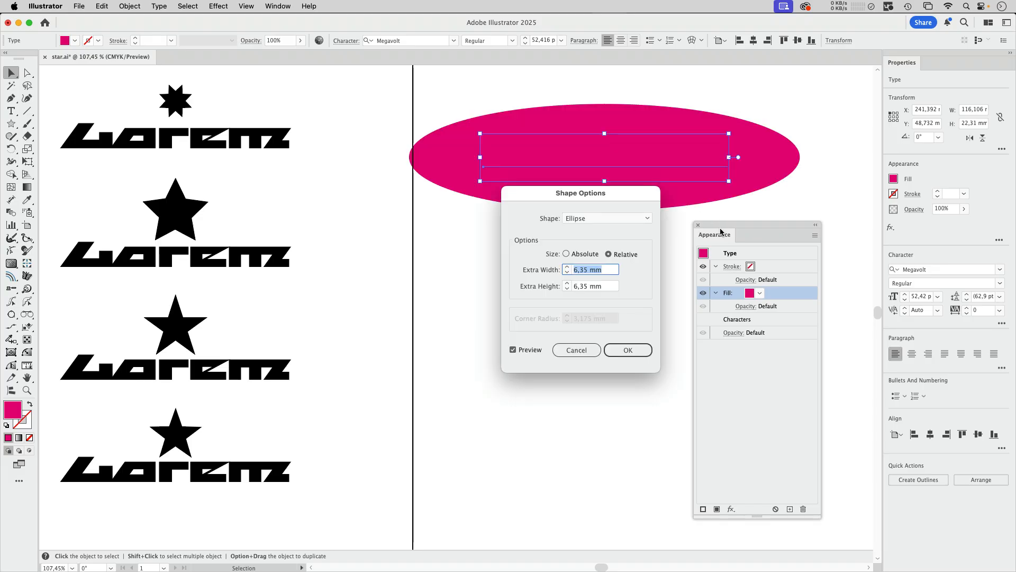
pyautogui.click(566, 254)
pyautogui.click(628, 350)
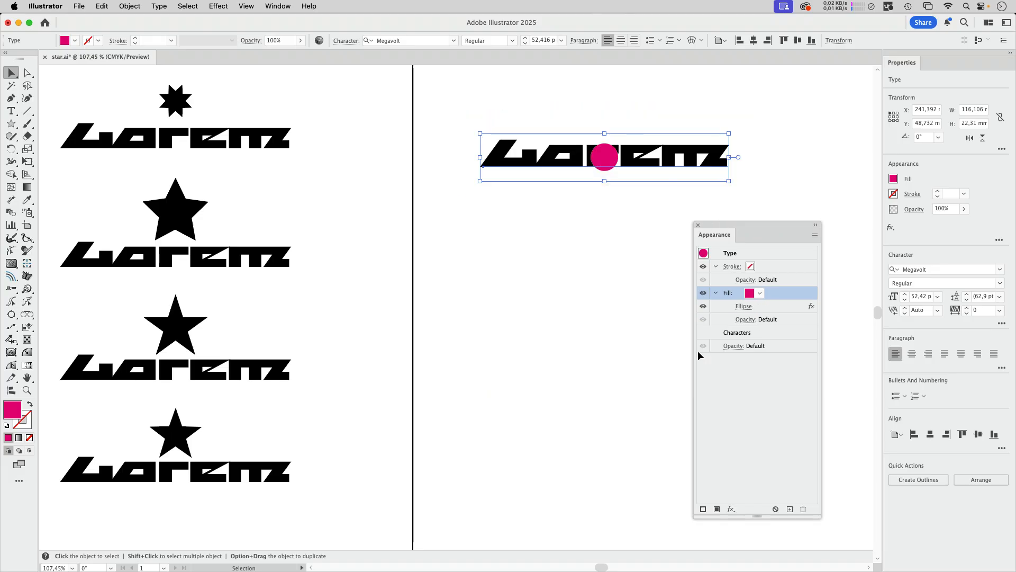
# - Apply a Zig Zag effect to the magenta circle with absolute size 1.76 mm, 8 ridges per segment and corner points
pyautogui.click(218, 6)
pyautogui.moveTo(231, 116)
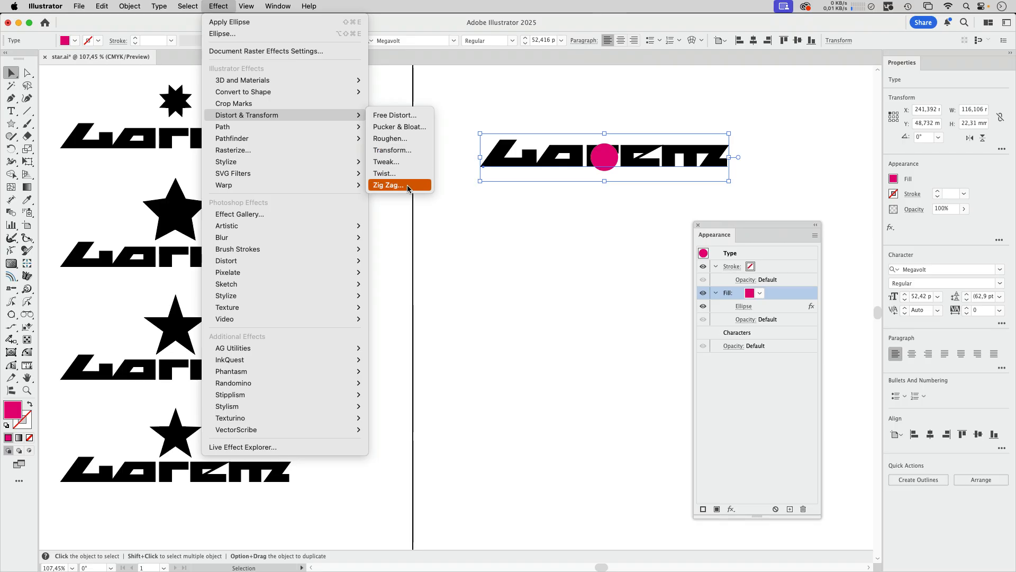
pyautogui.click(388, 185)
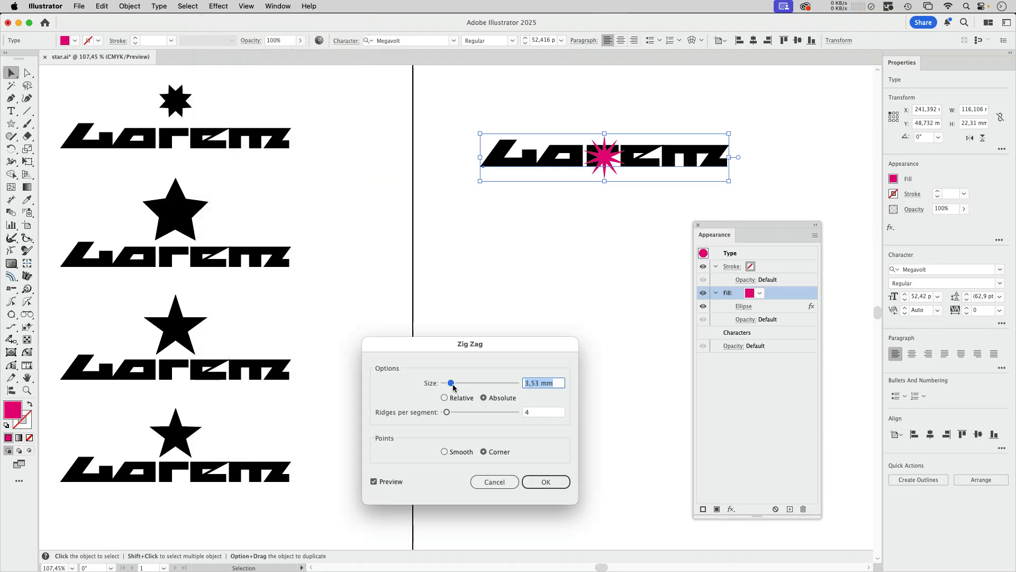
pyautogui.moveTo(451, 384); pyautogui.dragTo(449, 413)
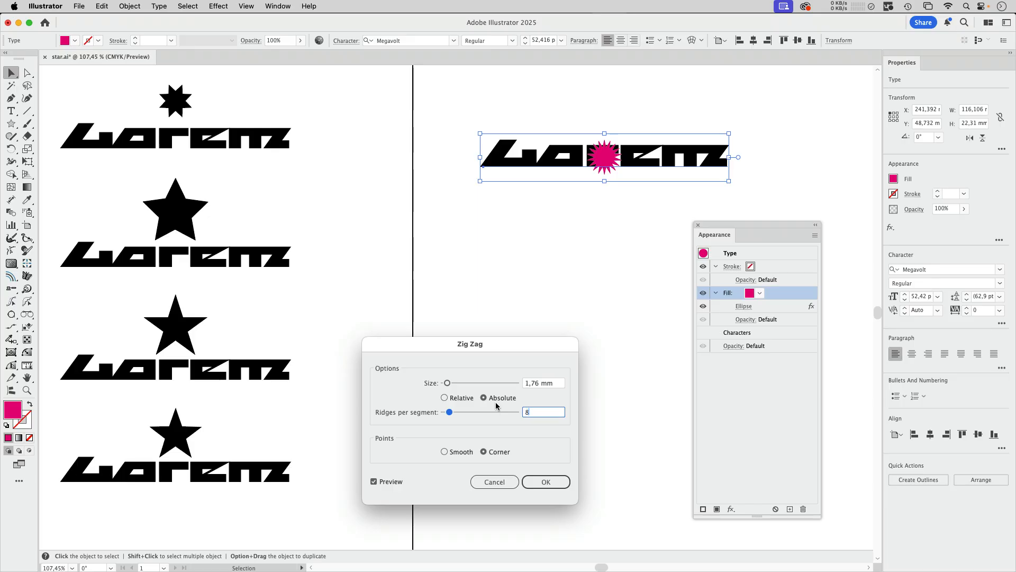
pyautogui.click(546, 482)
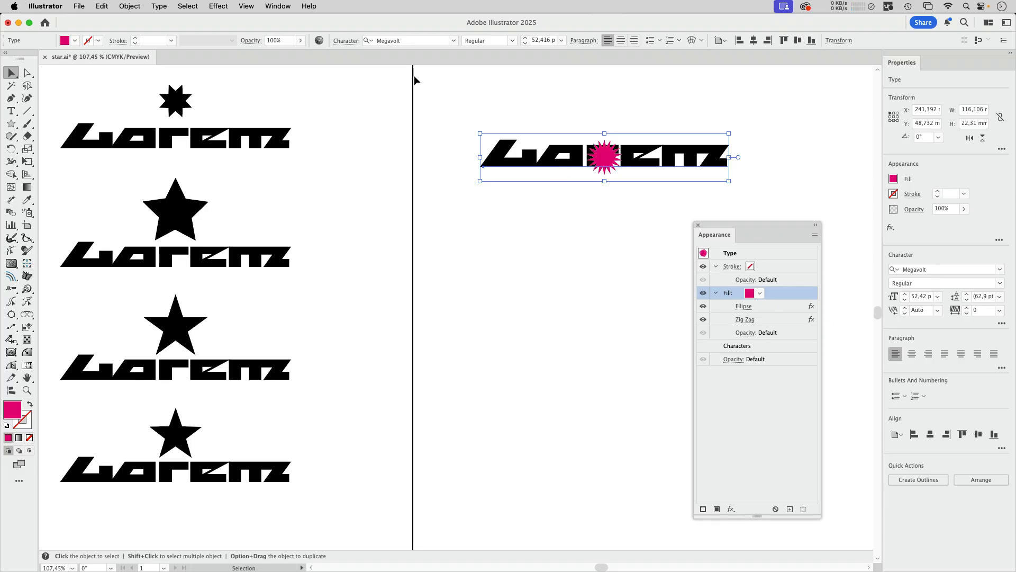
# - Apply a Transform effect to the magenta fill that moves it -16.5806 mm vertically, above the text
pyautogui.click(218, 6)
pyautogui.moveTo(254, 115)
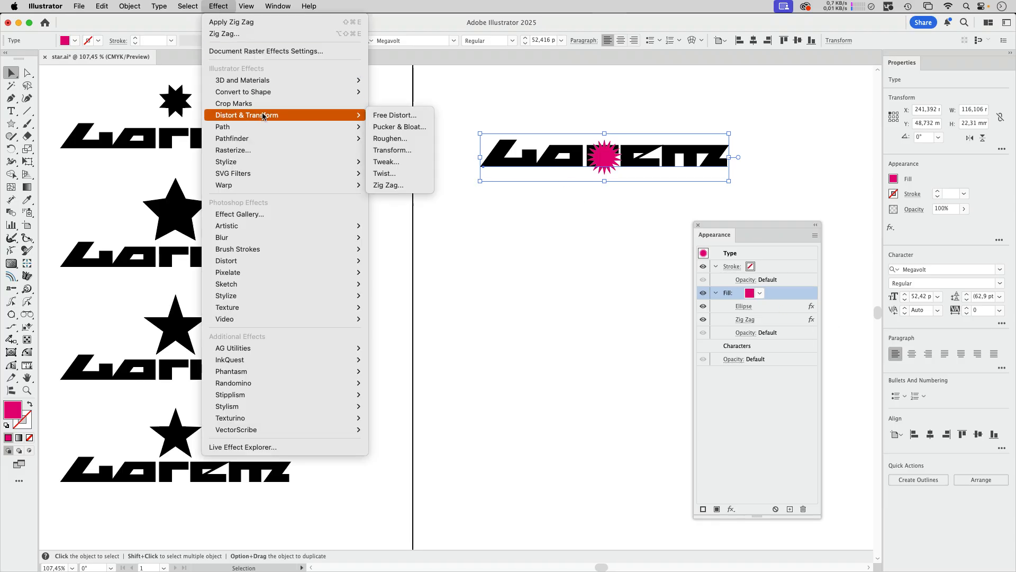
pyautogui.click(398, 140)
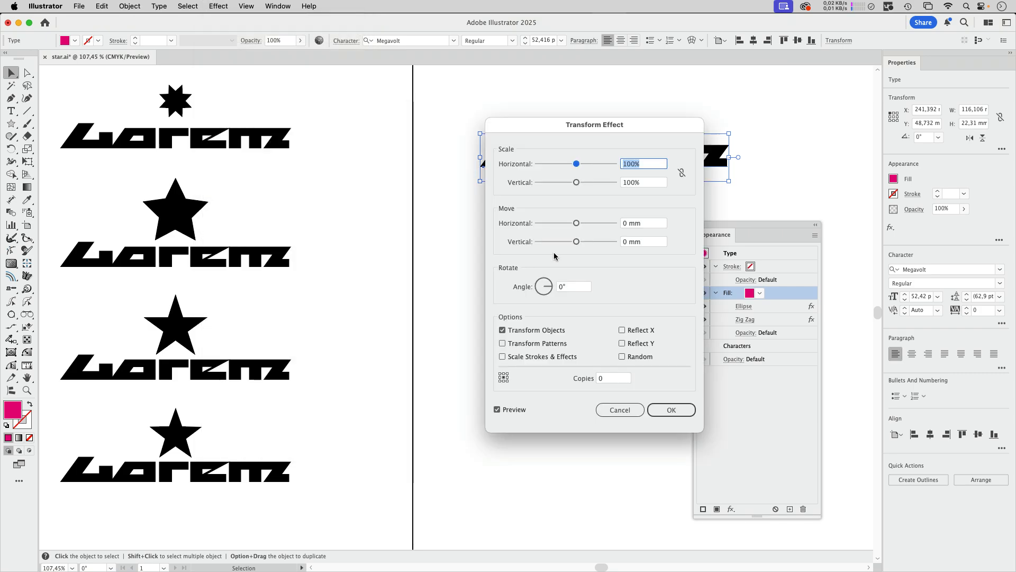
pyautogui.moveTo(545, 128); pyautogui.dragTo(363, 182)
pyautogui.moveTo(395, 294); pyautogui.dragTo(377, 295)
pyautogui.click(498, 462)
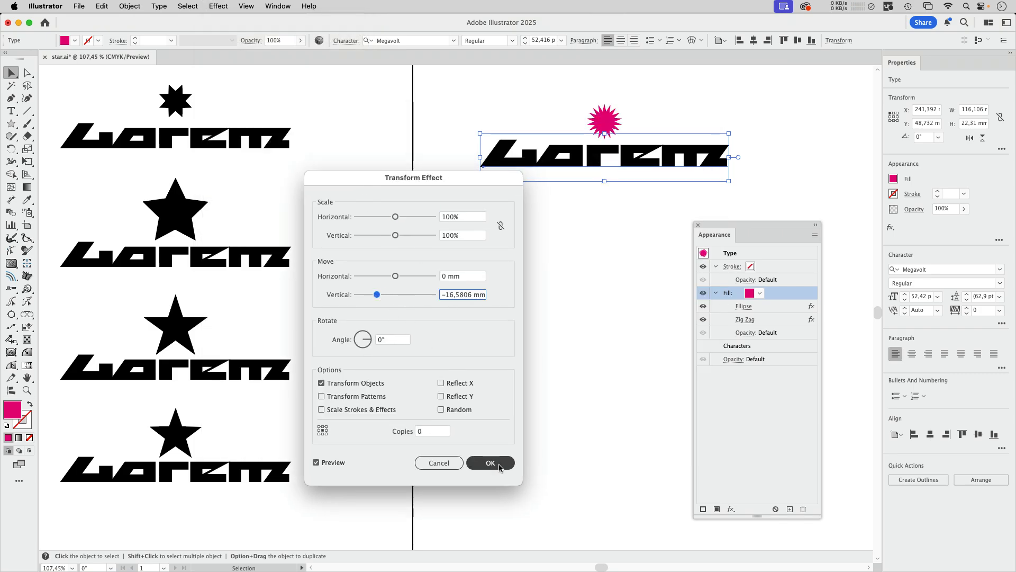
# - Duplicate the "Lorem" text with its magenta star straight below the original and remove the Zig Zag effect from the copy
pyautogui.moveTo(638, 161); pyautogui.dragTo(600, 302)
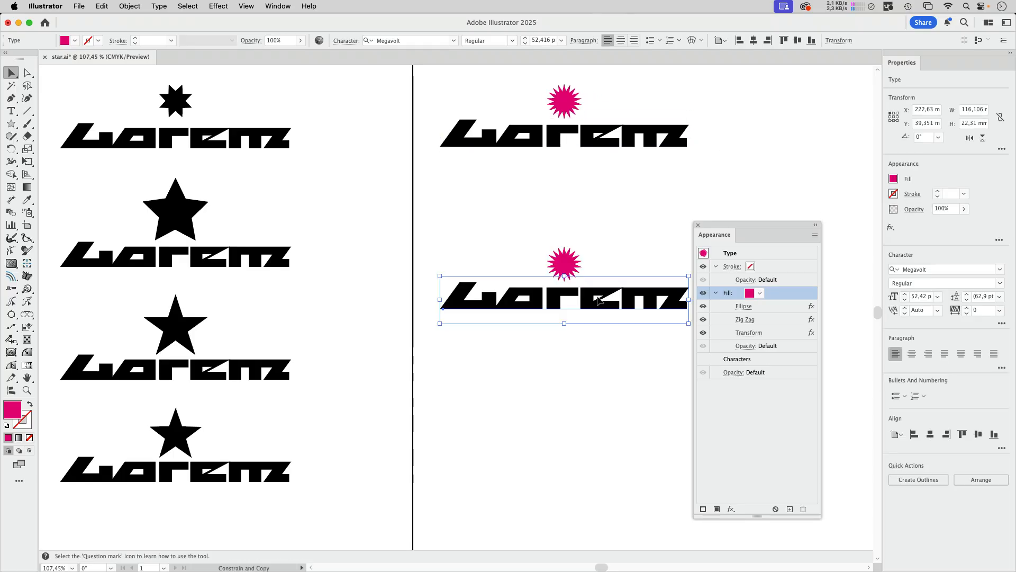
pyautogui.click(767, 306)
pyautogui.keyDown('shift'); pyautogui.click(768, 319); pyautogui.keyUp('shift')
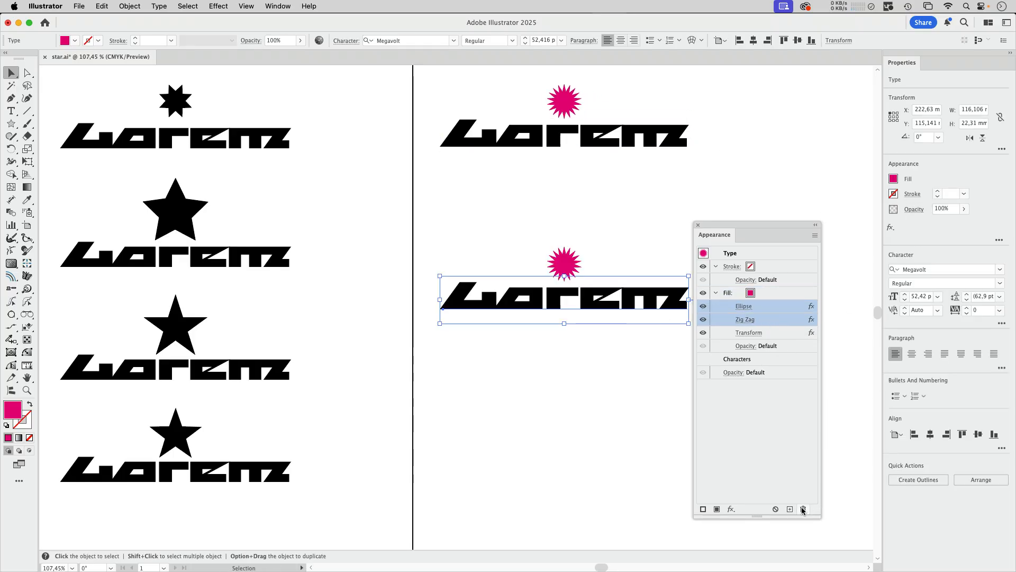
pyautogui.click(769, 320)
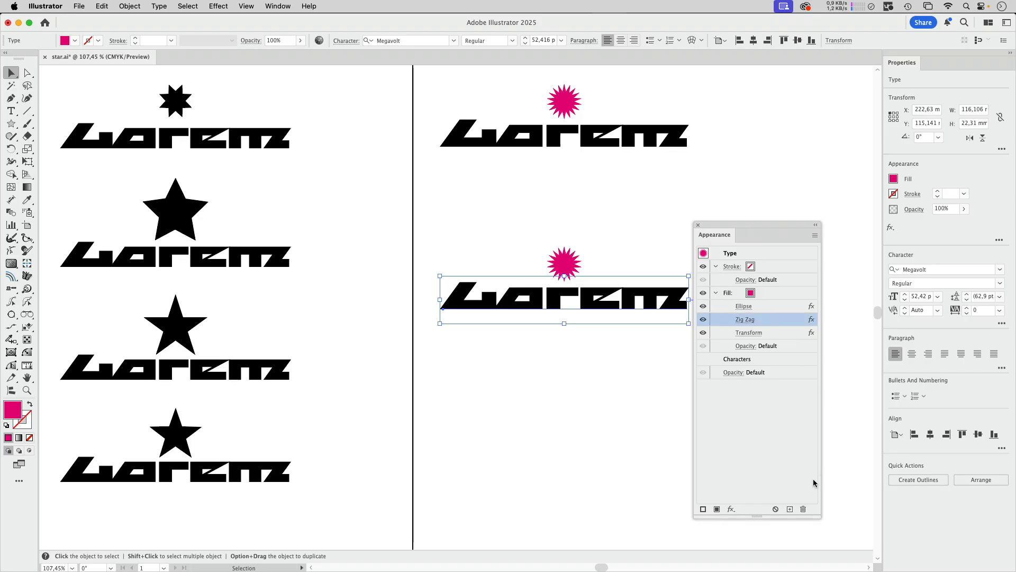
pyautogui.click(803, 509)
# - Change the lower text's magenta ellipse to a rectangle shape and duplicate that text with its square straight below
pyautogui.click(745, 308)
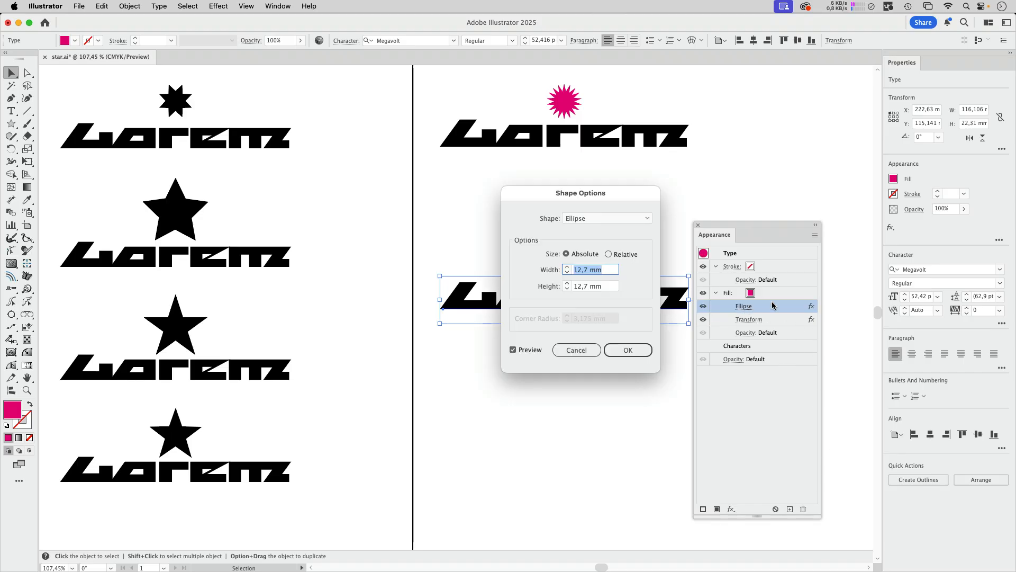
pyautogui.moveTo(610, 194); pyautogui.dragTo(362, 221)
pyautogui.click(380, 244)
pyautogui.click(369, 252)
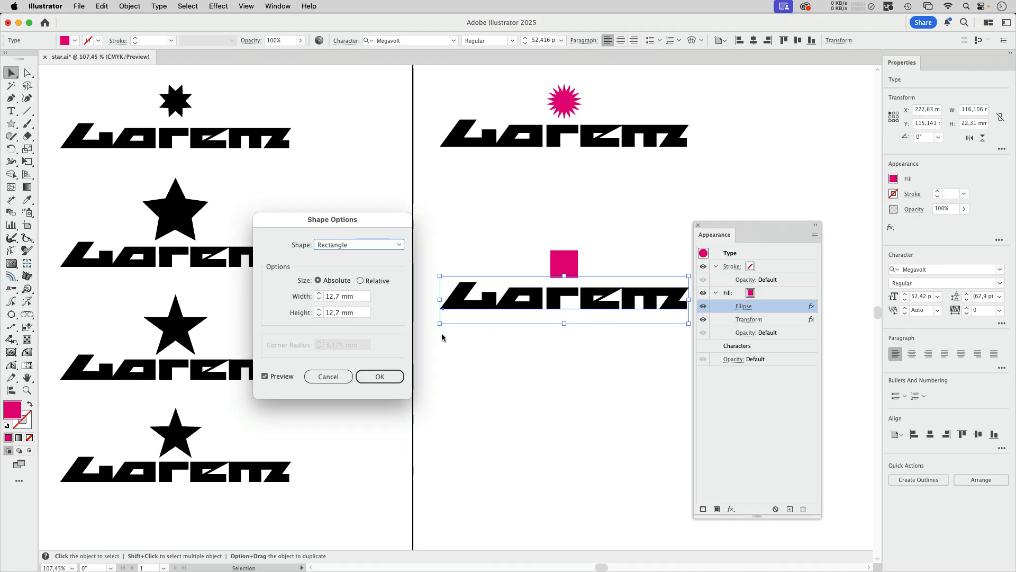
pyautogui.press('Return')
pyautogui.moveTo(593, 297); pyautogui.dragTo(592, 349)
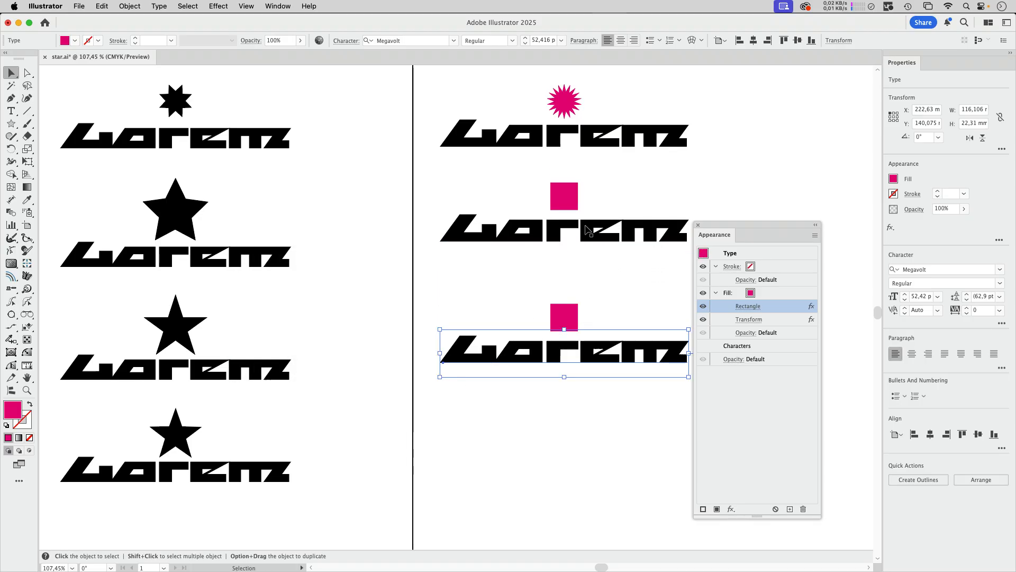
# - Apply a Transform effect that rotates the middle text's magenta square by 45°
pyautogui.click(577, 207)
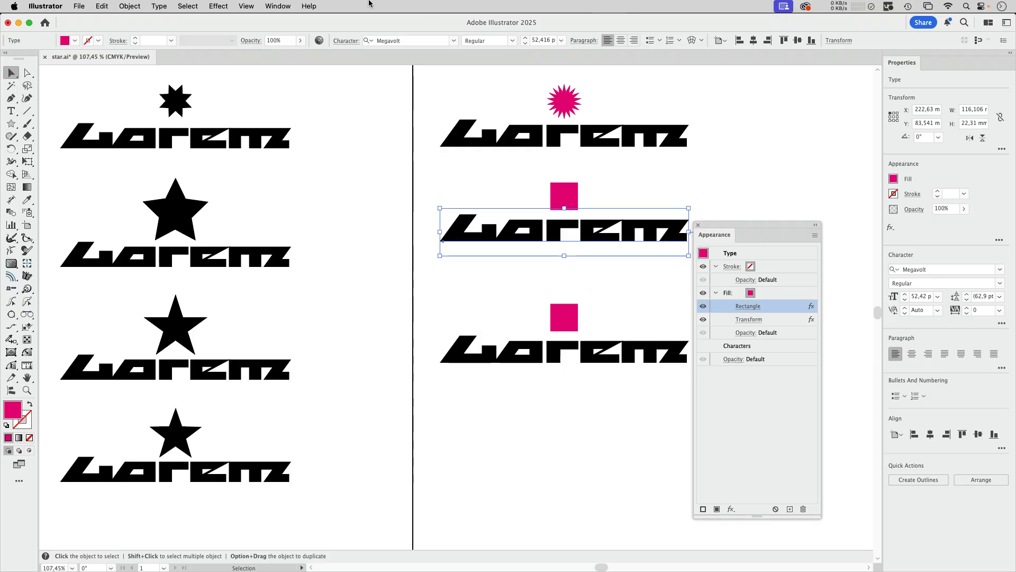
pyautogui.click(211, 7)
pyautogui.moveTo(260, 115)
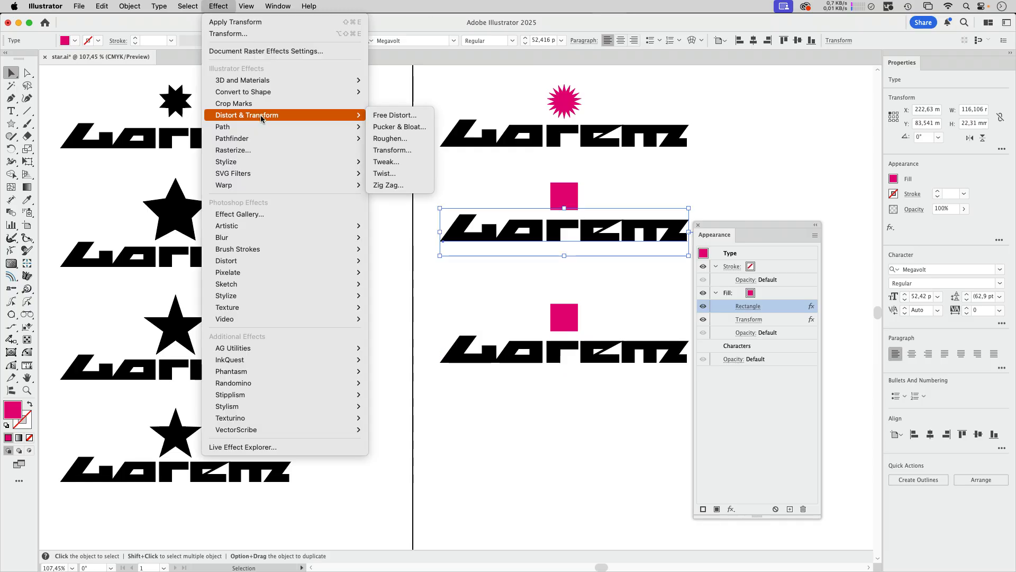
pyautogui.click(390, 150)
pyautogui.click(568, 319)
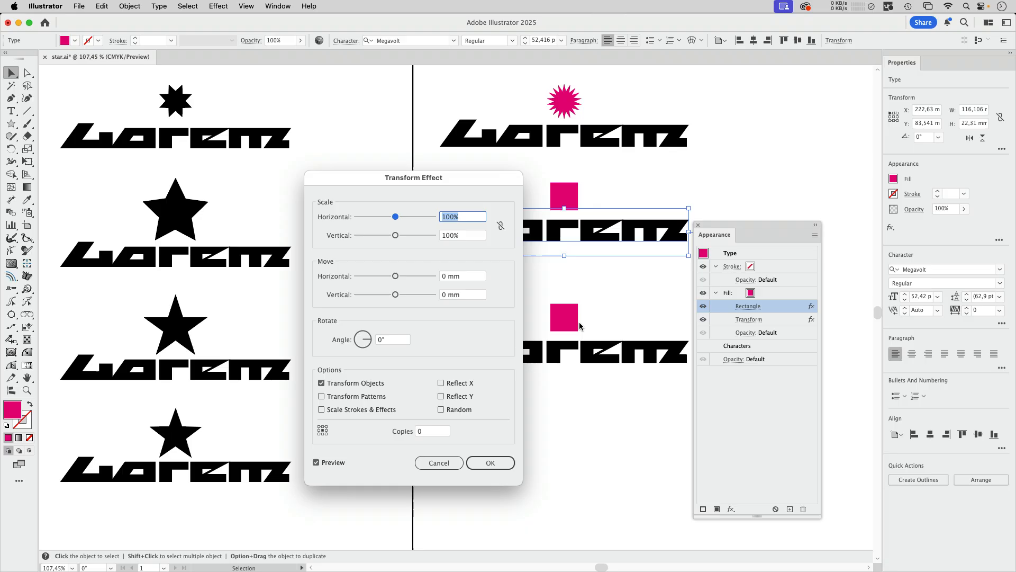
pyautogui.click(369, 342)
pyautogui.write('45')
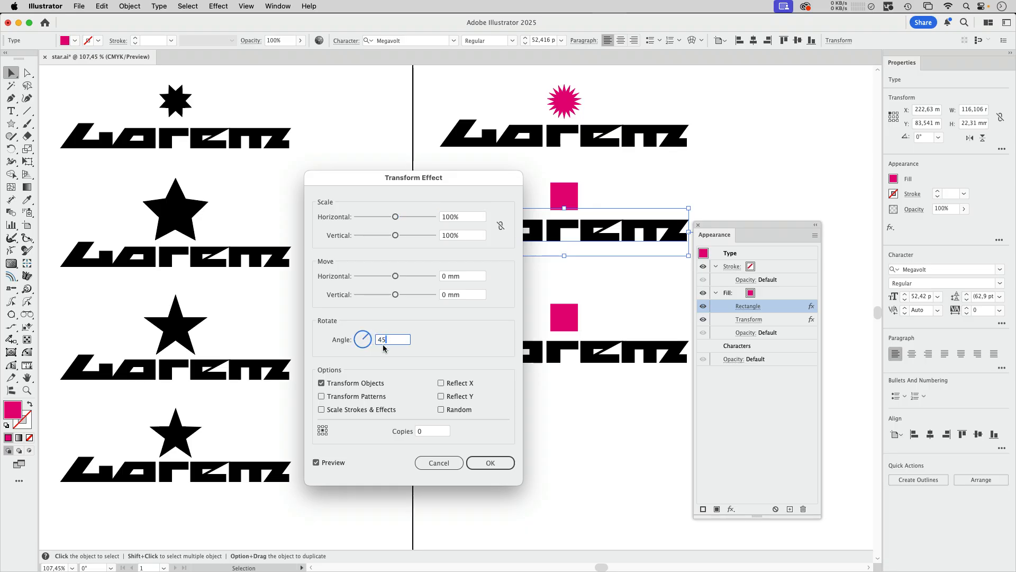
pyautogui.click(488, 462)
# - Check which Transform effect holds the vertical move and reorder the stack so the 45° rotation comes before it
pyautogui.click(749, 319)
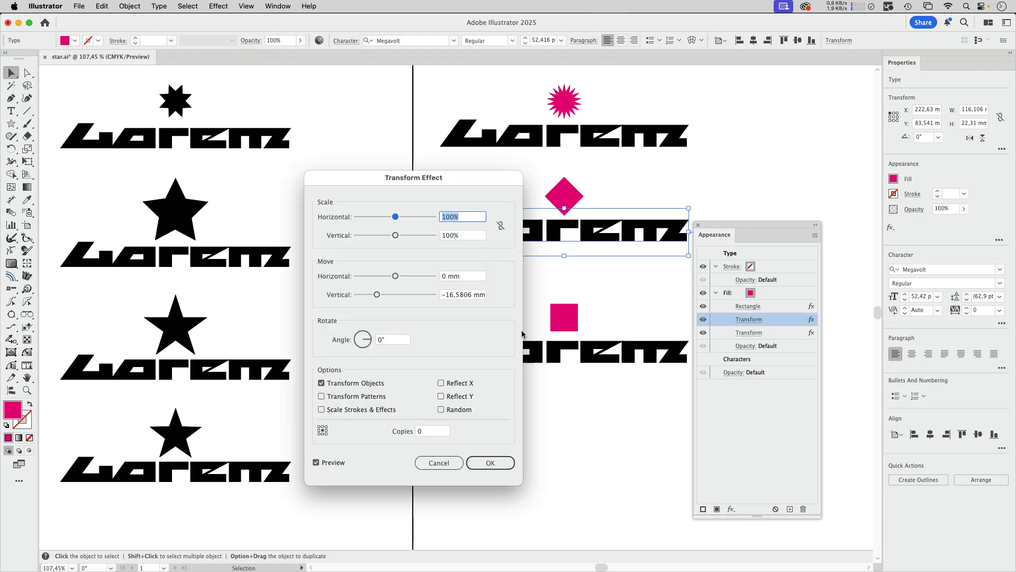
pyautogui.click(490, 463)
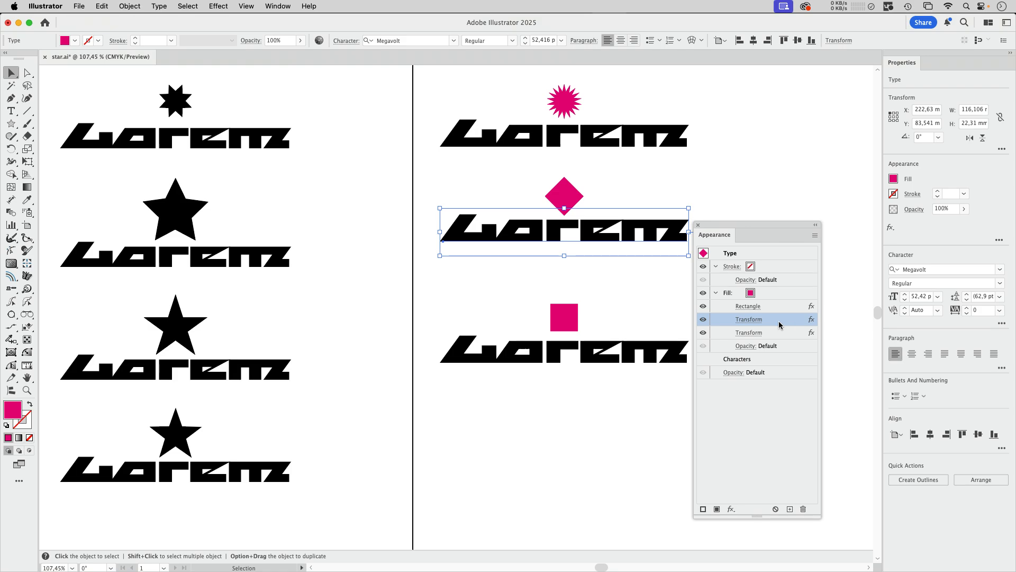
pyautogui.moveTo(778, 321); pyautogui.dragTo(773, 339)
# - Apply another Transform effect as a new instance that narrows the magenta diamond by reducing only its horizontal scale
pyautogui.click(247, 6)
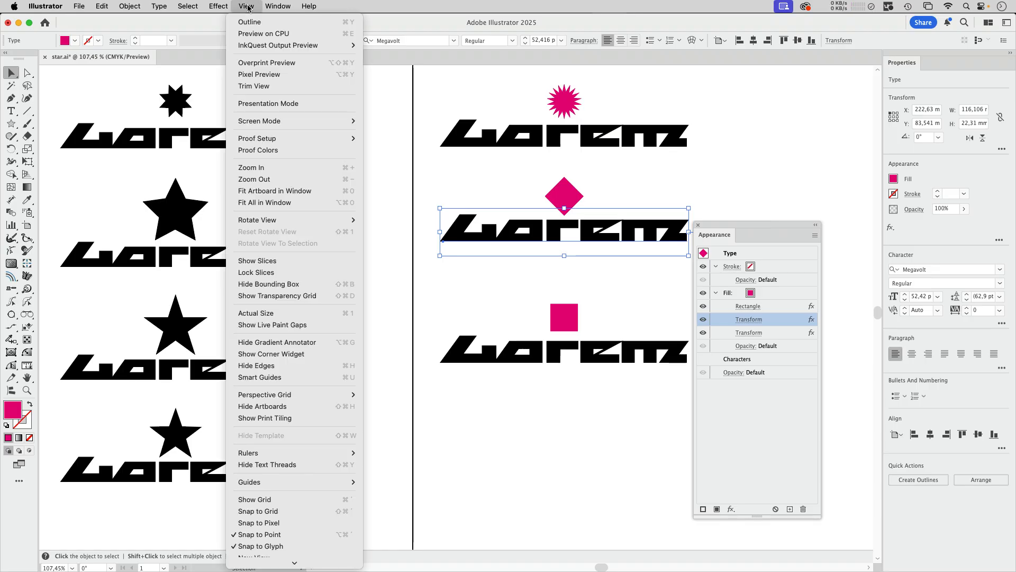
pyautogui.moveTo(218, 6)
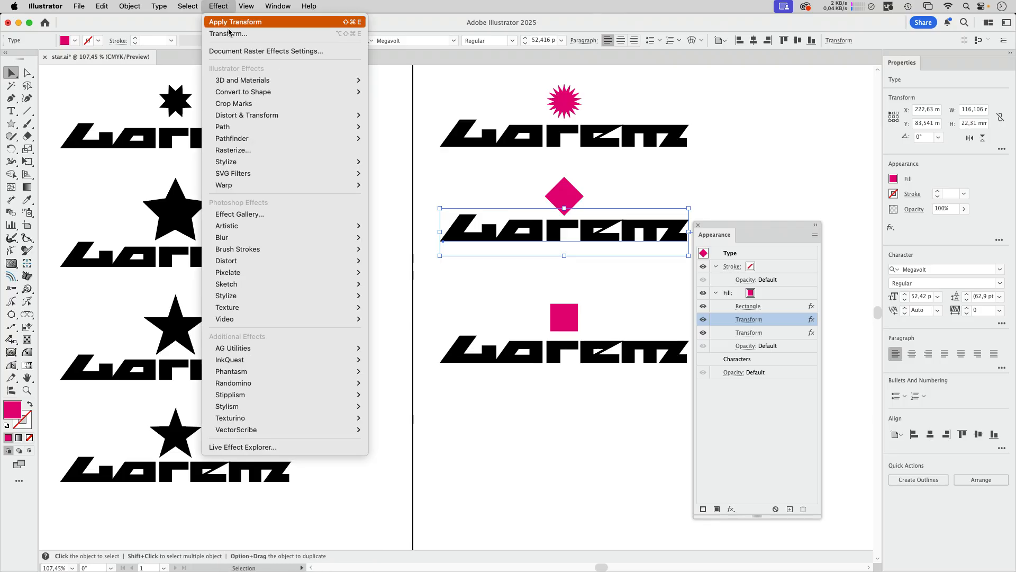
pyautogui.moveTo(312, 115)
pyautogui.click(393, 150)
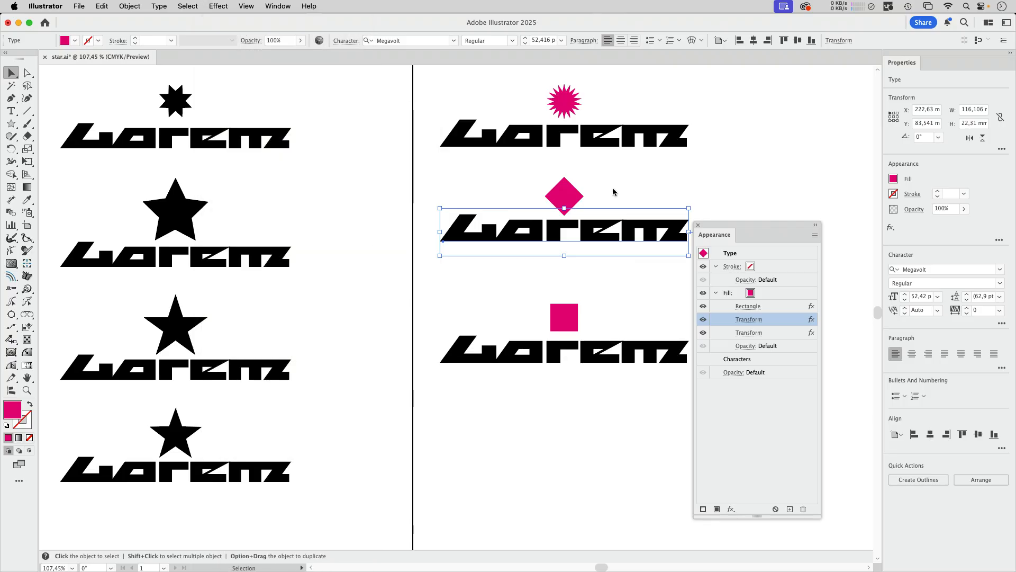
pyautogui.press('Return')
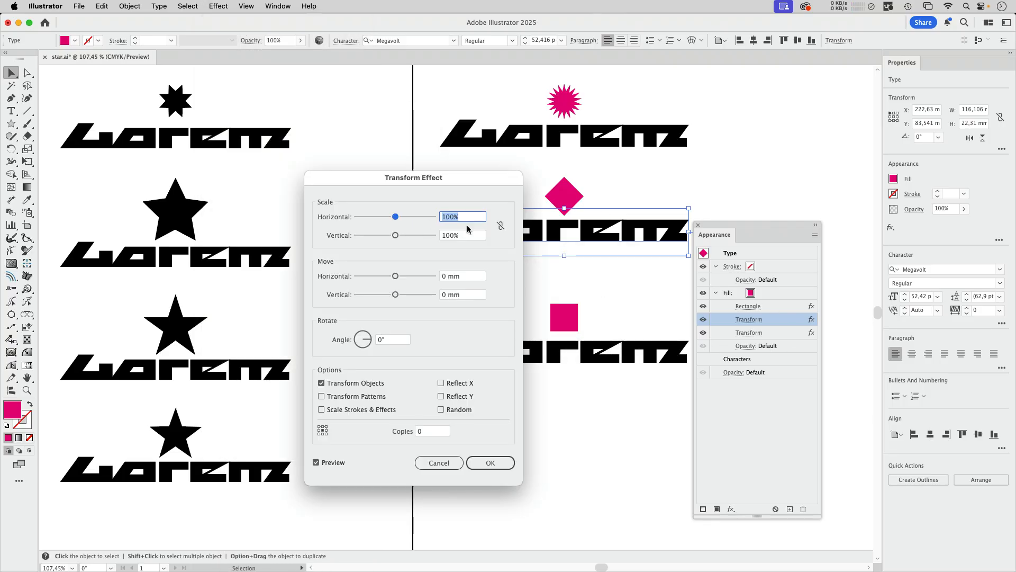
pyautogui.moveTo(395, 217); pyautogui.dragTo(376, 217)
pyautogui.click(491, 462)
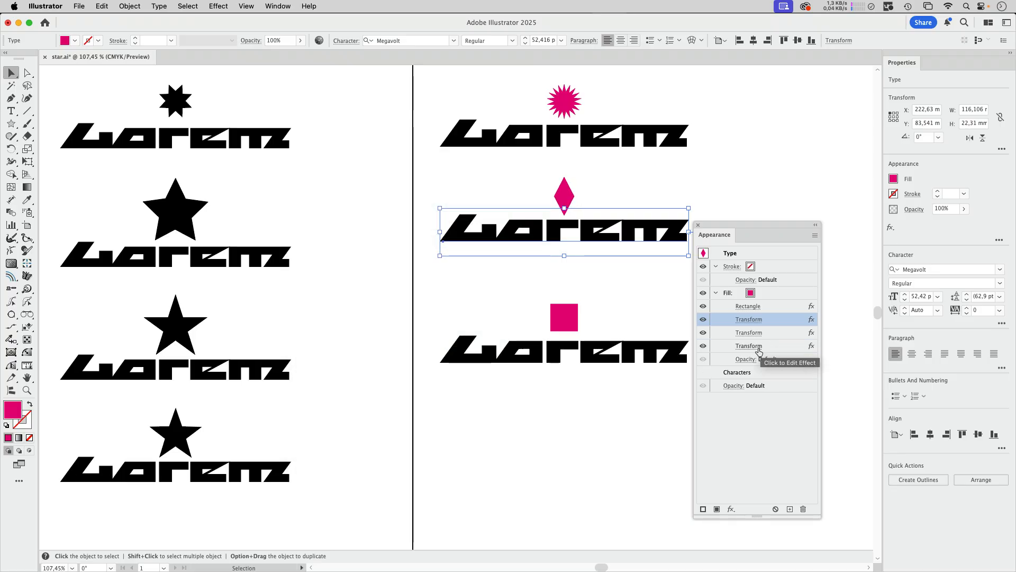
# - Identify the horizontal scaling Transform effect and place it before the vertical move in the effect stack
pyautogui.click(750, 346)
pyautogui.click(445, 462)
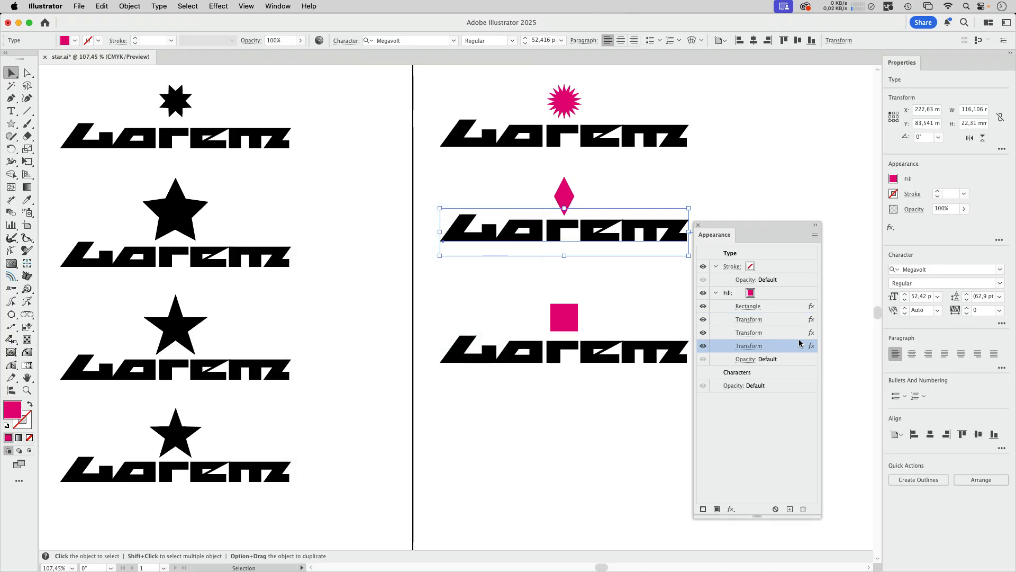
pyautogui.click(773, 333)
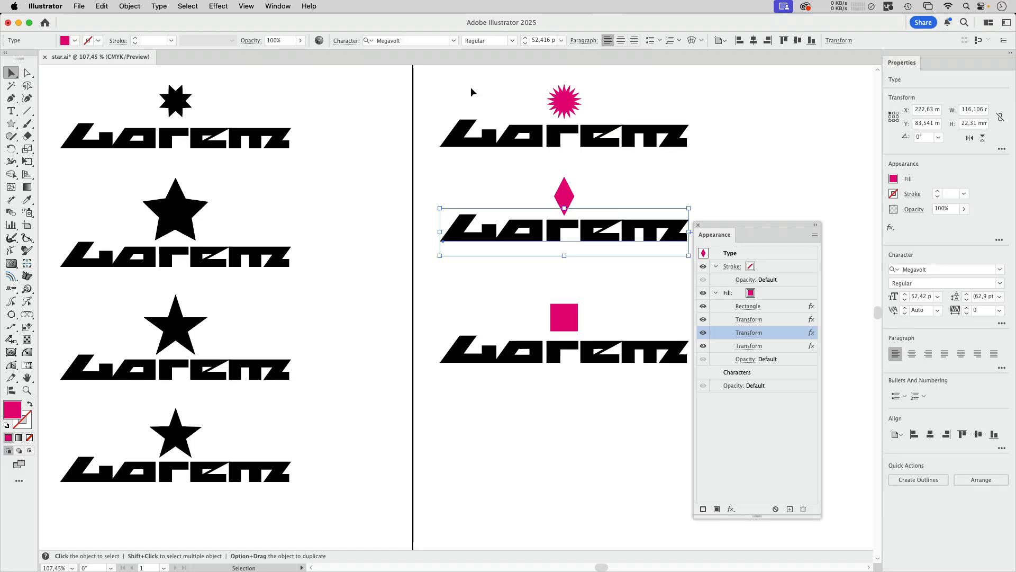
# - Apply a new Transform effect to the narrow diamond with a 72° rotation and 4 copies
pyautogui.click(214, 5)
pyautogui.moveTo(275, 115)
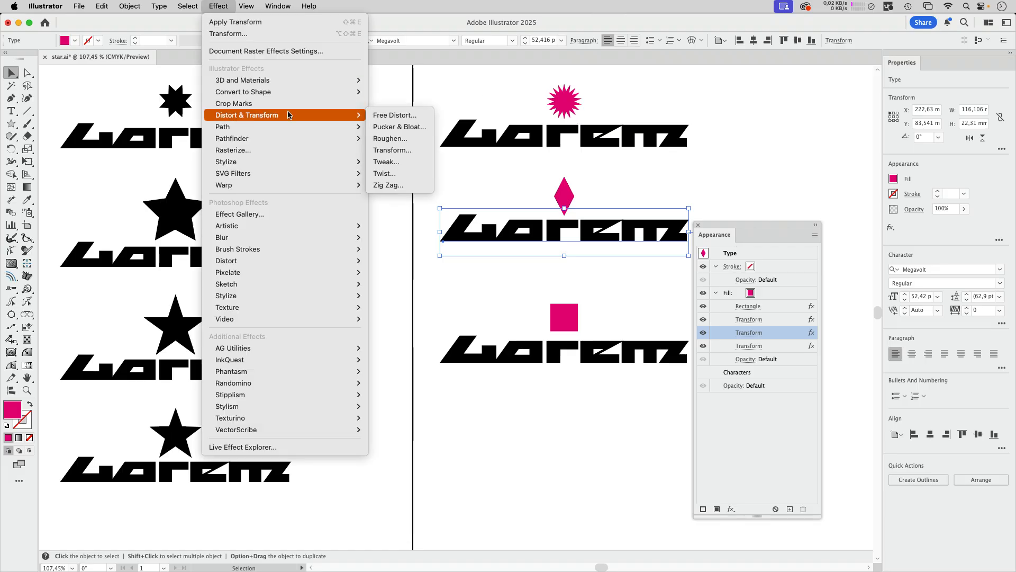
pyautogui.click(397, 150)
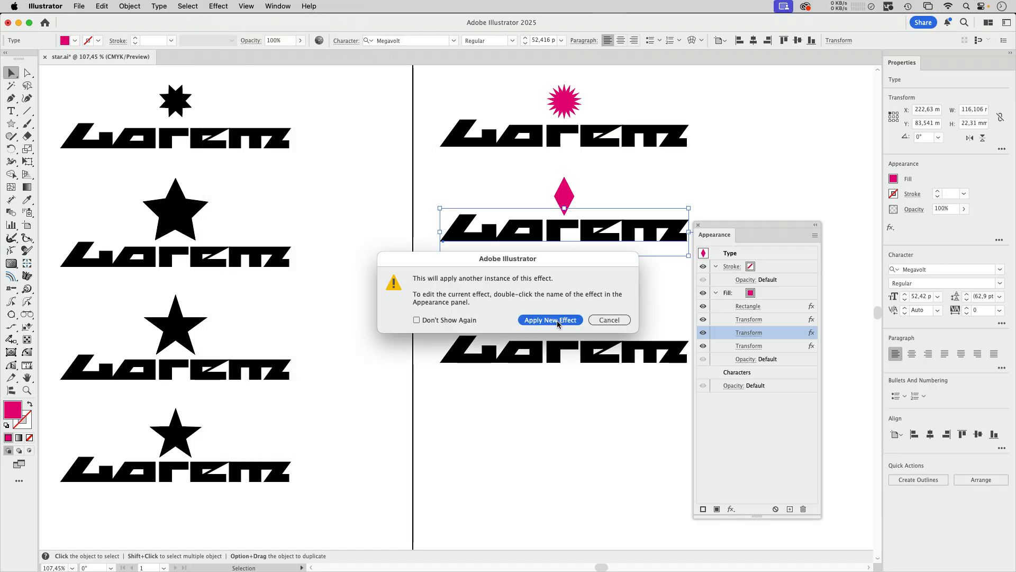
pyautogui.click(550, 320)
pyautogui.click(395, 339)
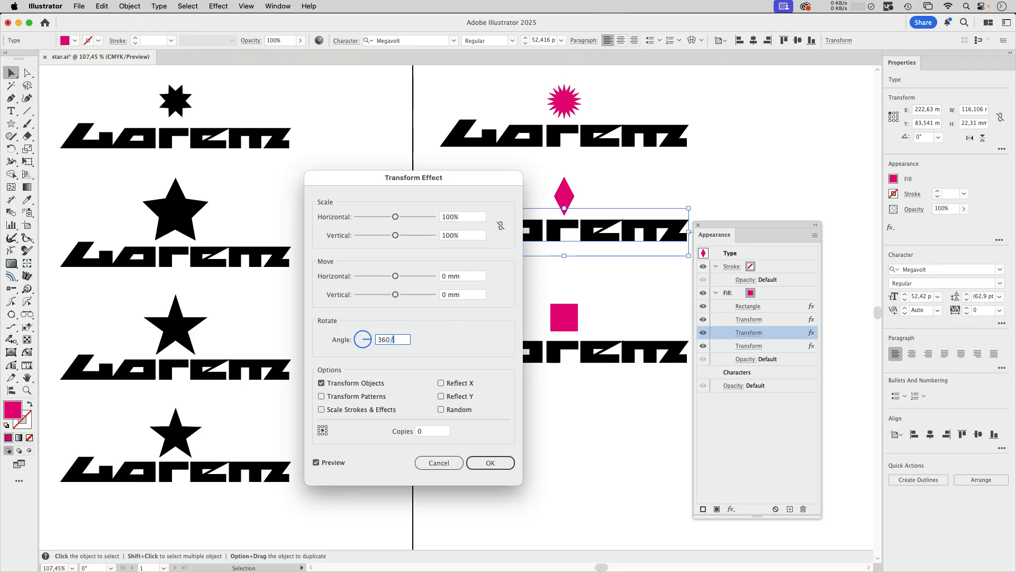
pyautogui.click(429, 433)
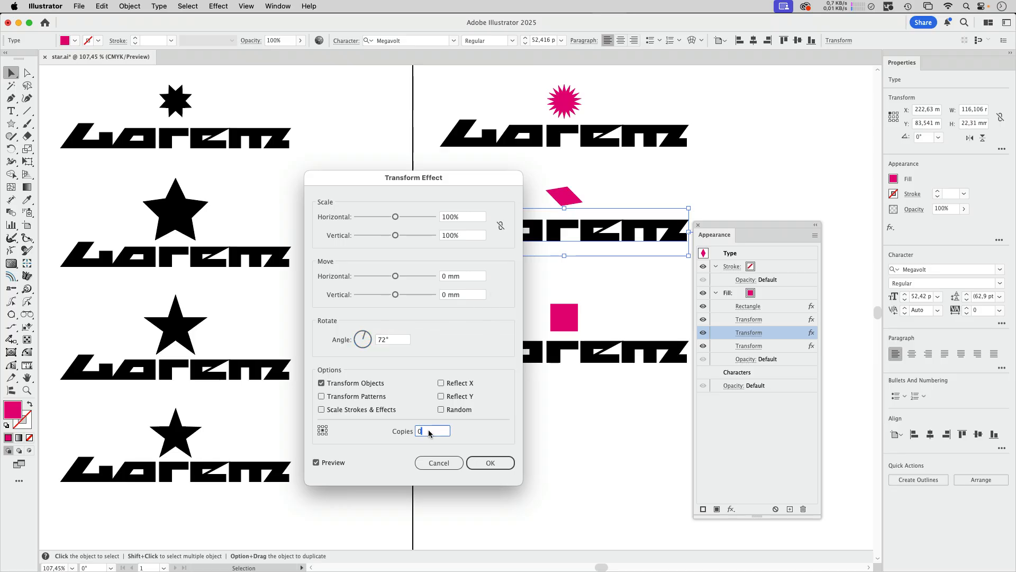
pyautogui.press('Up')
pyautogui.press('Up')
pyautogui.press('Up')
pyautogui.press('Up')
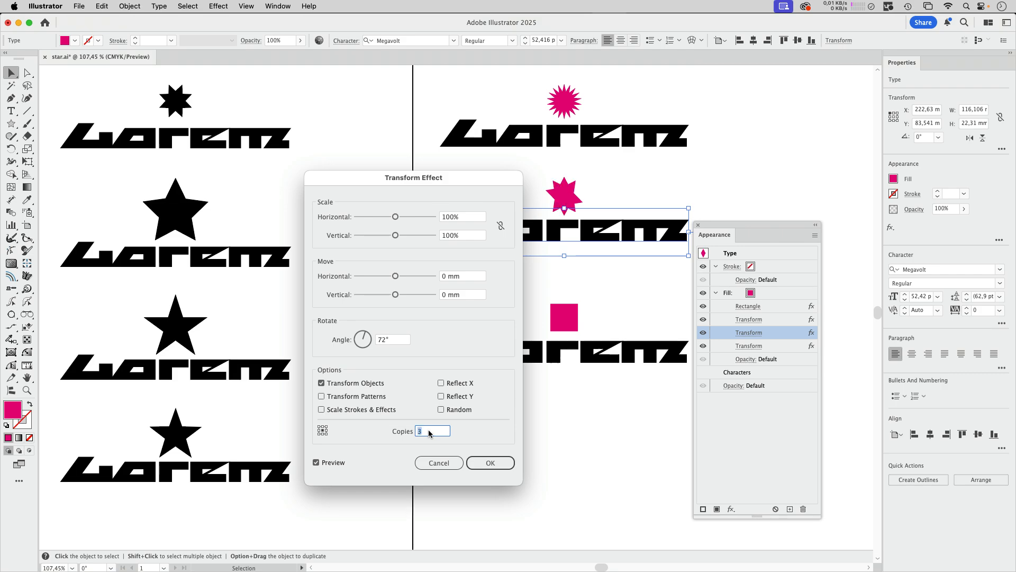
pyautogui.click(492, 466)
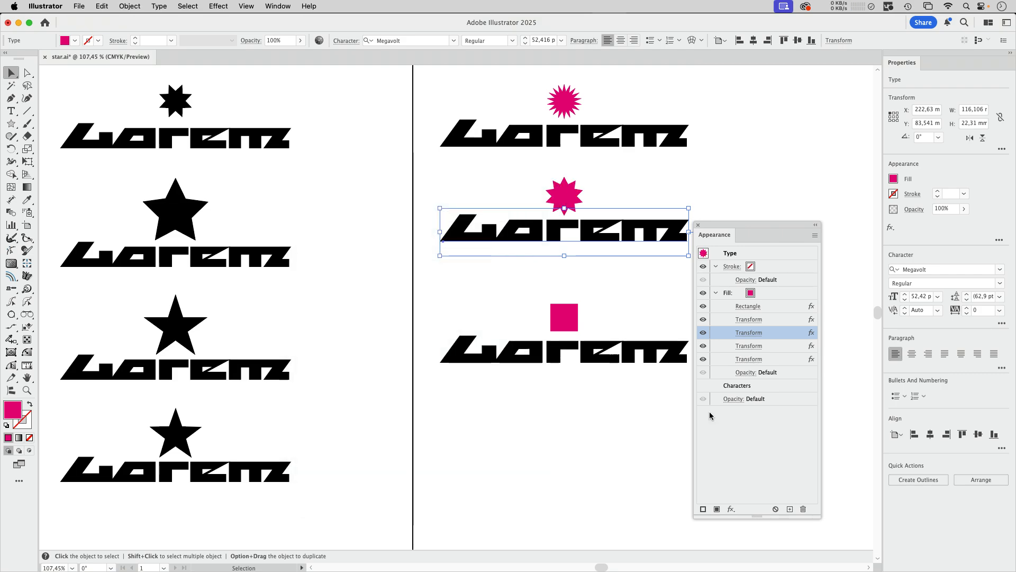
# - Place the 72° rotation effect before the vertical move and set its reference point to the bottom centre
pyautogui.click(752, 359)
pyautogui.click(437, 464)
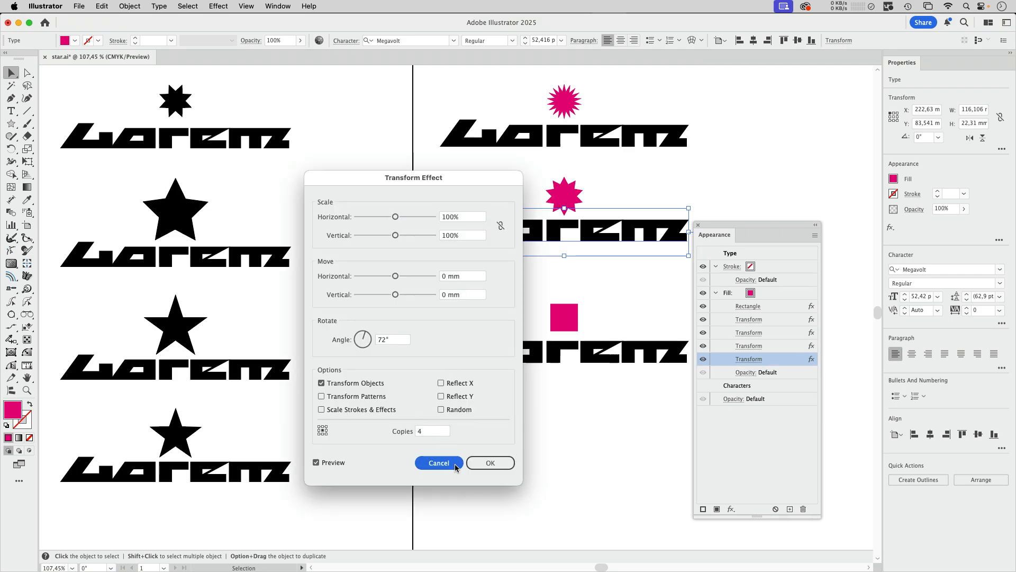
pyautogui.moveTo(768, 362); pyautogui.dragTo(780, 343)
pyautogui.click(749, 346)
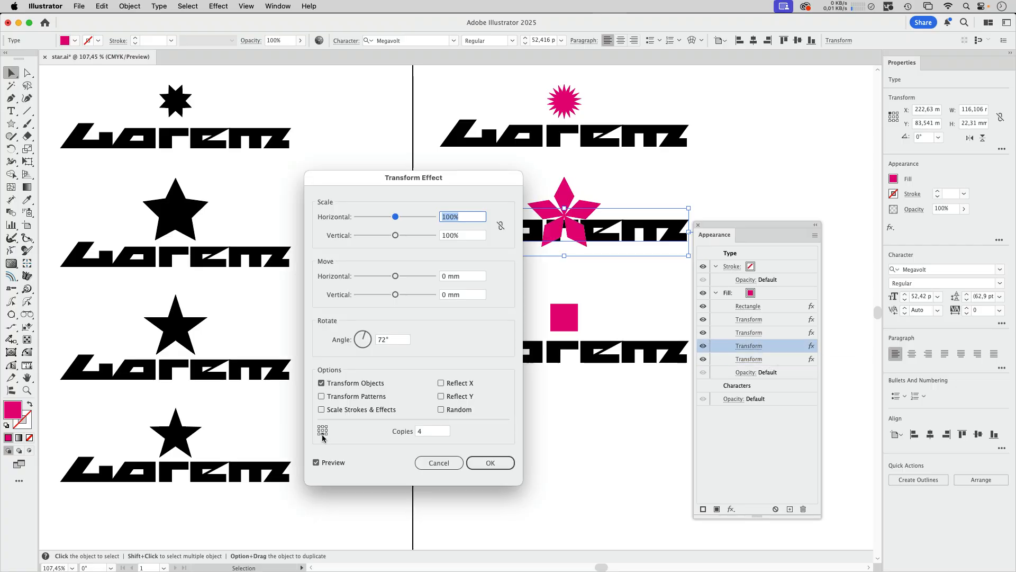
pyautogui.click(490, 463)
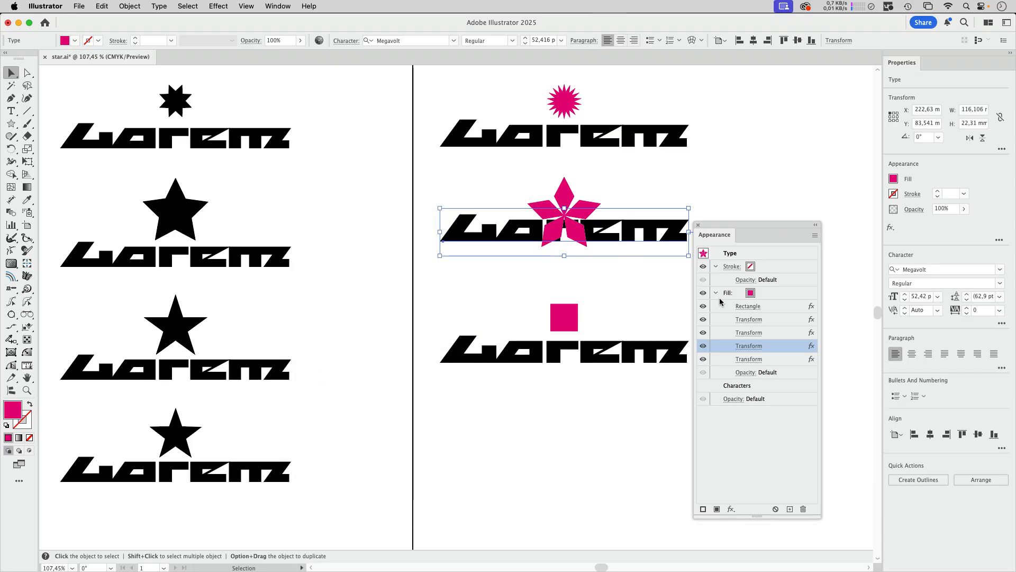
# - Set the horizontal scale in the diamond's scaling Transform effect to 81%
pyautogui.click(756, 333)
pyautogui.moveTo(376, 217); pyautogui.dragTo(388, 218)
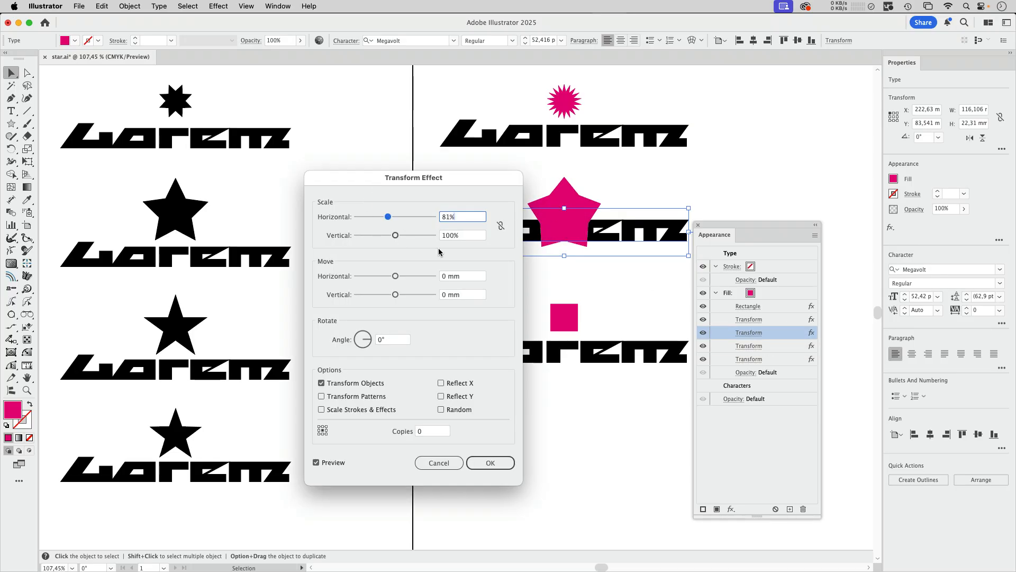
pyautogui.click(490, 463)
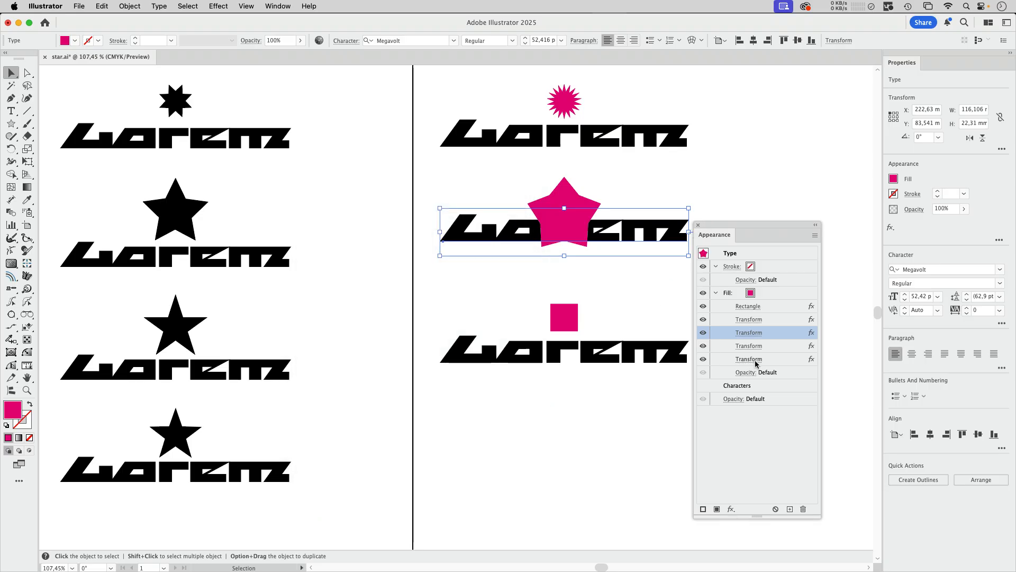
# - Set the last Transform effect to move the star -31.3972 mm vertically and scale it uniformly to 70%
pyautogui.click(749, 359)
pyautogui.moveTo(373, 298); pyautogui.dragTo(358, 298)
pyautogui.click(501, 225)
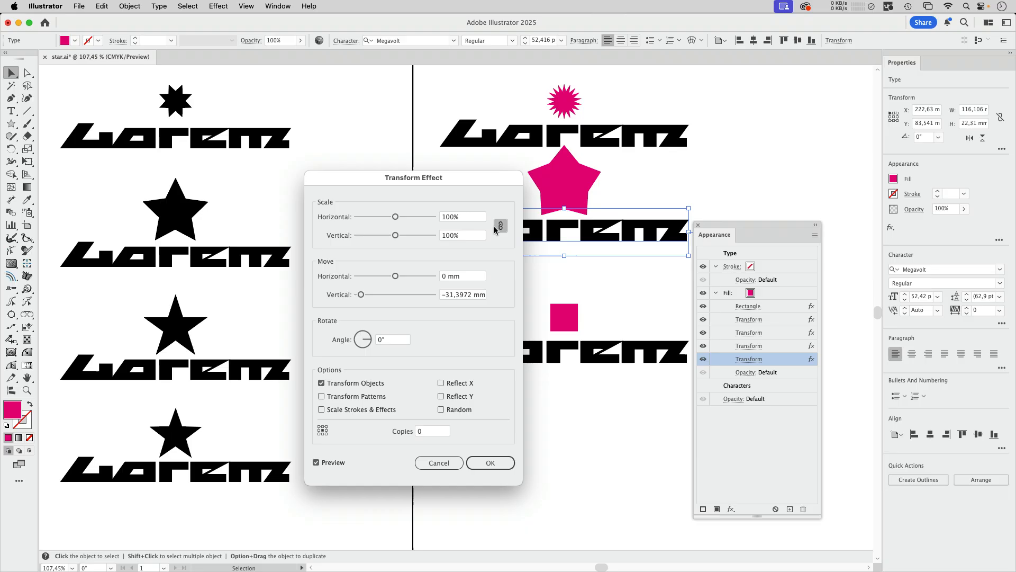
pyautogui.moveTo(396, 218); pyautogui.dragTo(386, 219)
pyautogui.click(490, 464)
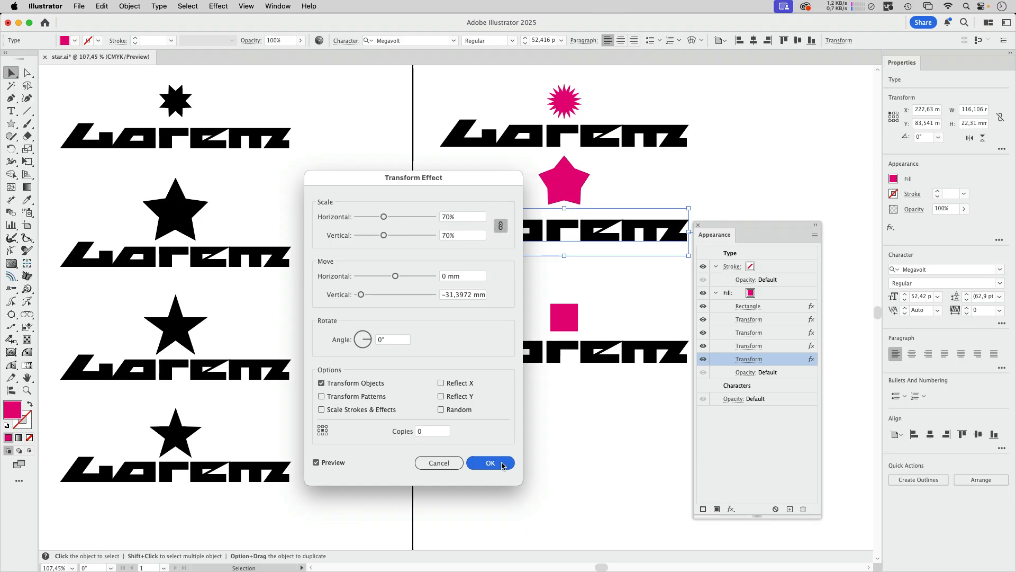
# - Apply a Free Distort effect that pinches the bottom text's magenta square into an upright triangle, and place it before the Transform effect
pyautogui.click(576, 347)
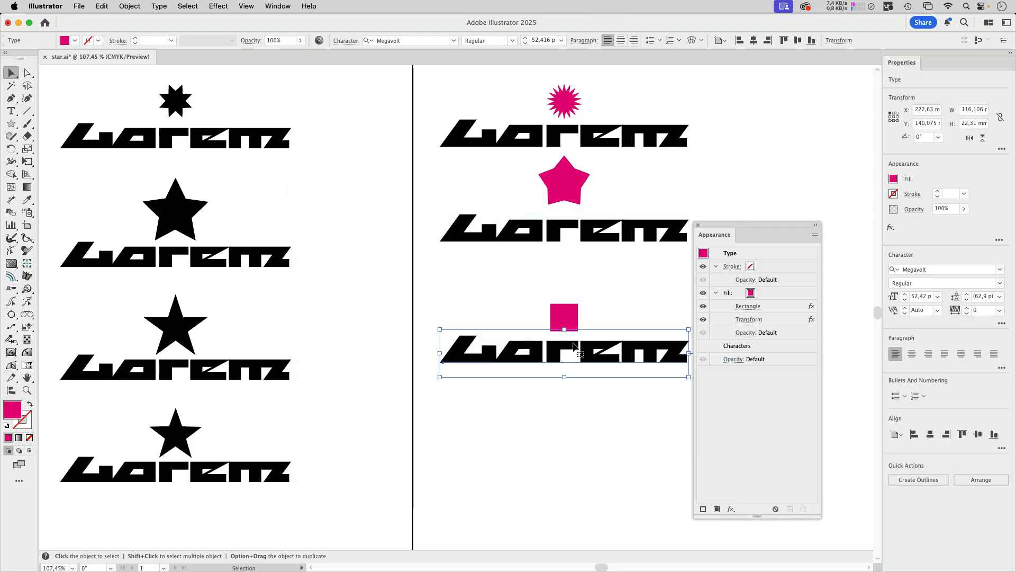
pyautogui.click(780, 307)
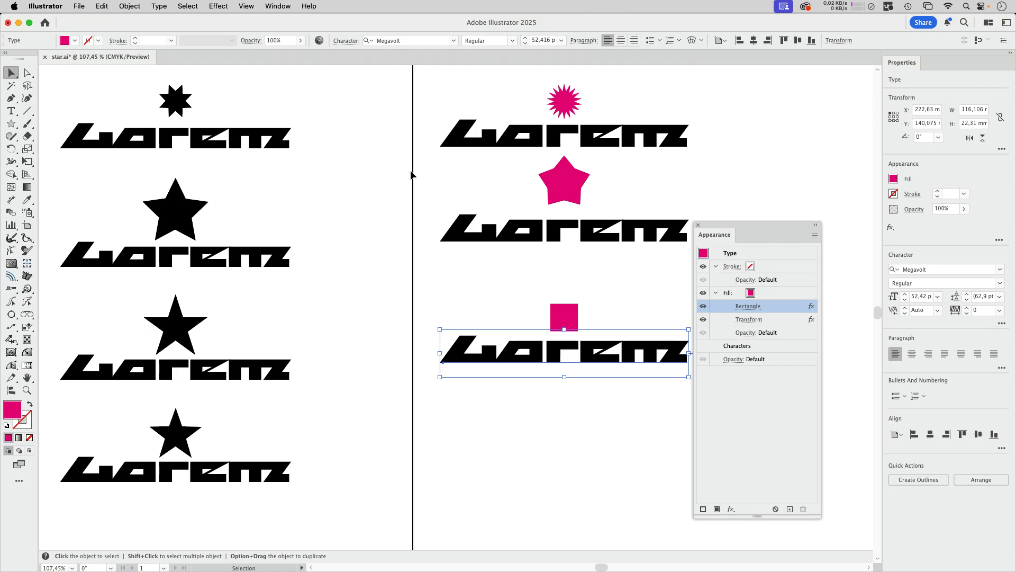
pyautogui.click(219, 7)
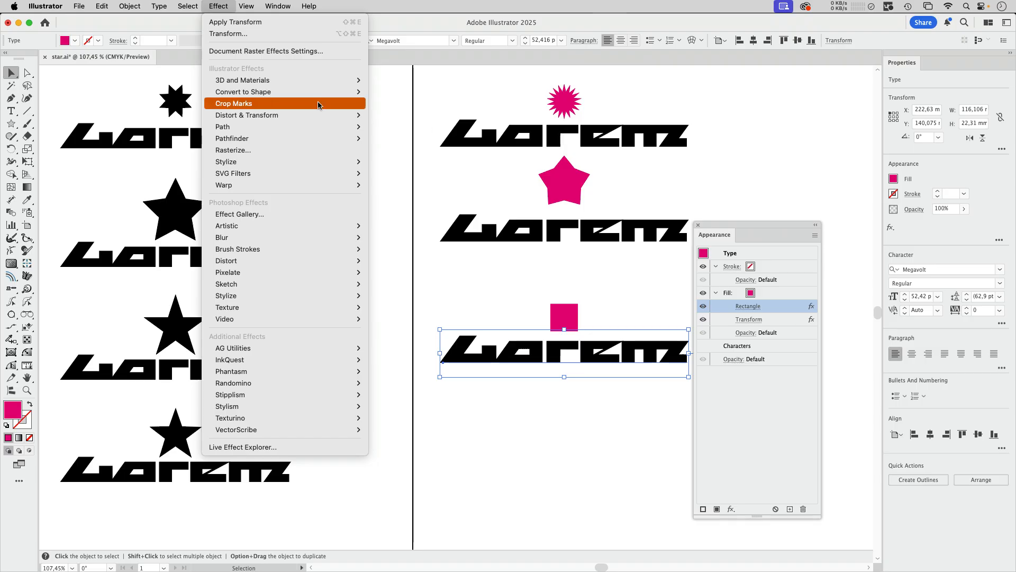
pyautogui.moveTo(297, 114)
pyautogui.click(403, 115)
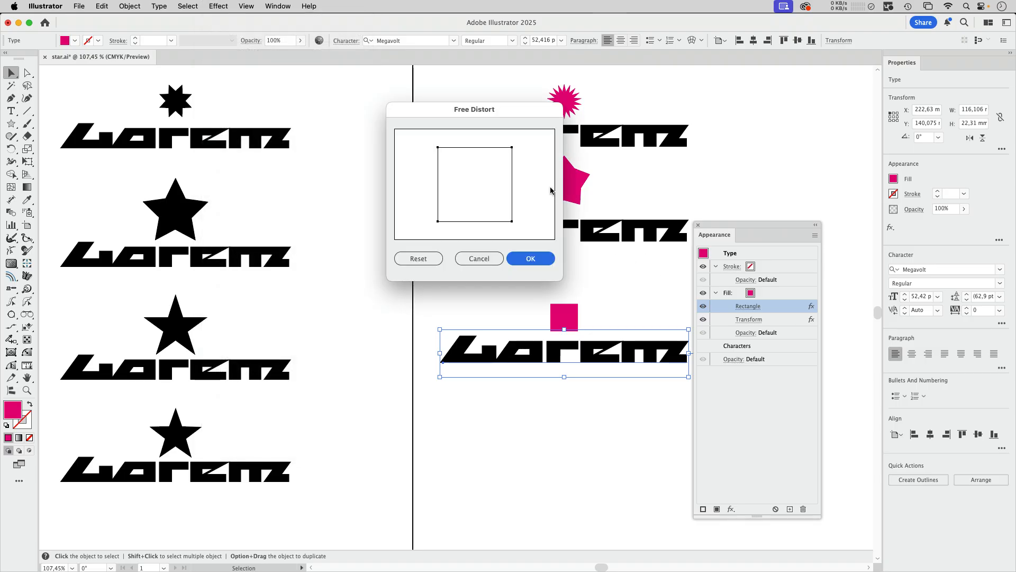
pyautogui.moveTo(512, 147); pyautogui.dragTo(476, 148)
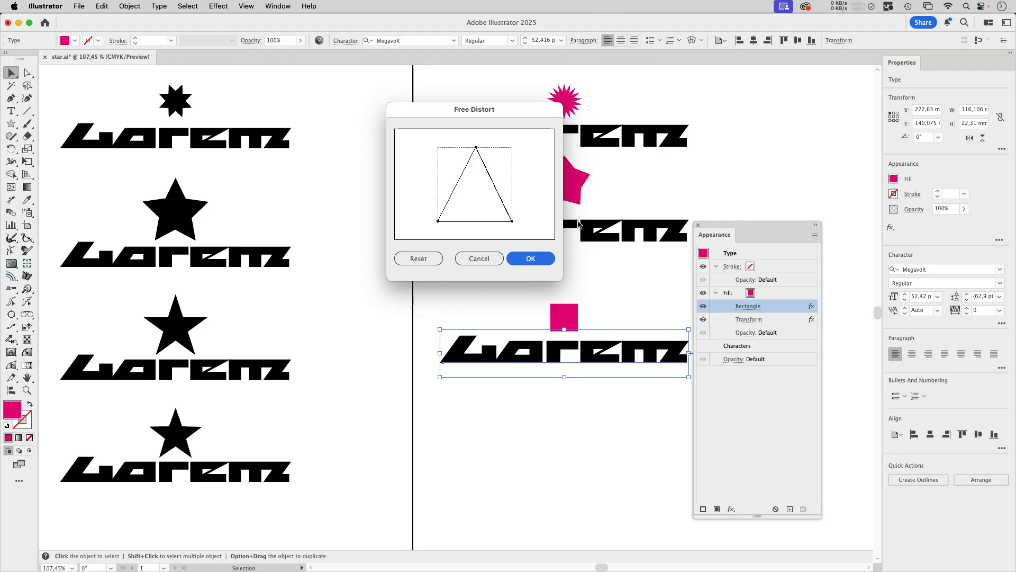
pyautogui.click(538, 260)
pyautogui.moveTo(770, 334); pyautogui.dragTo(768, 316)
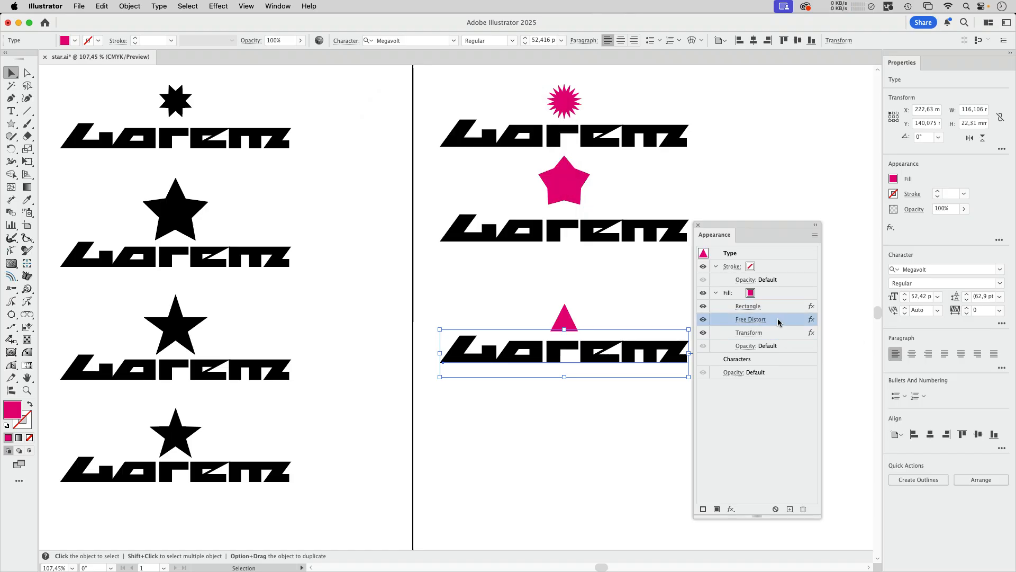
# - Add a Transform effect that rotates the magenta triangle 360/5 degrees about its bottom centre with 4 copies, forming a five-pointed star
pyautogui.click(219, 5)
pyautogui.moveTo(283, 116)
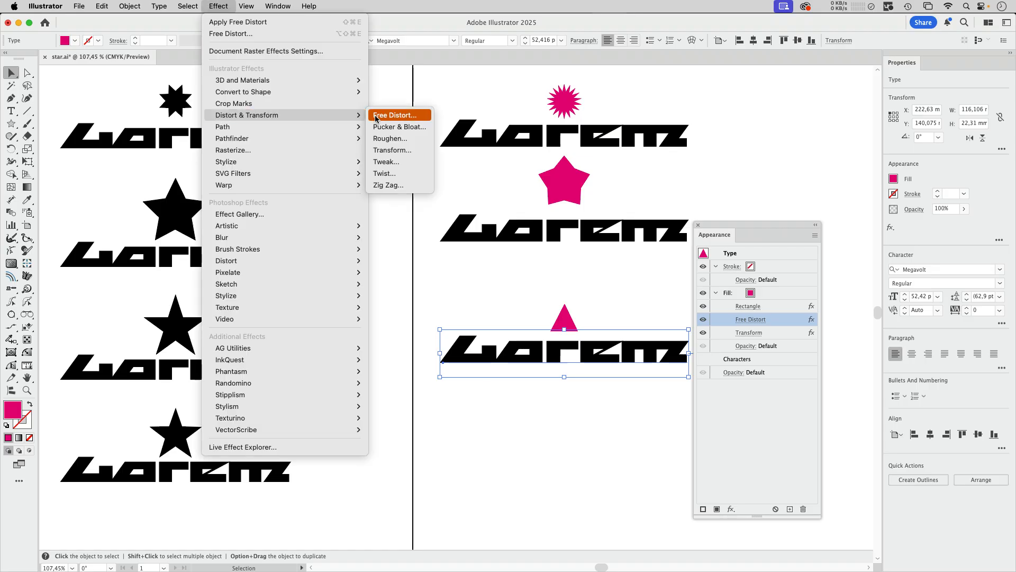
pyautogui.click(392, 139)
pyautogui.click(551, 319)
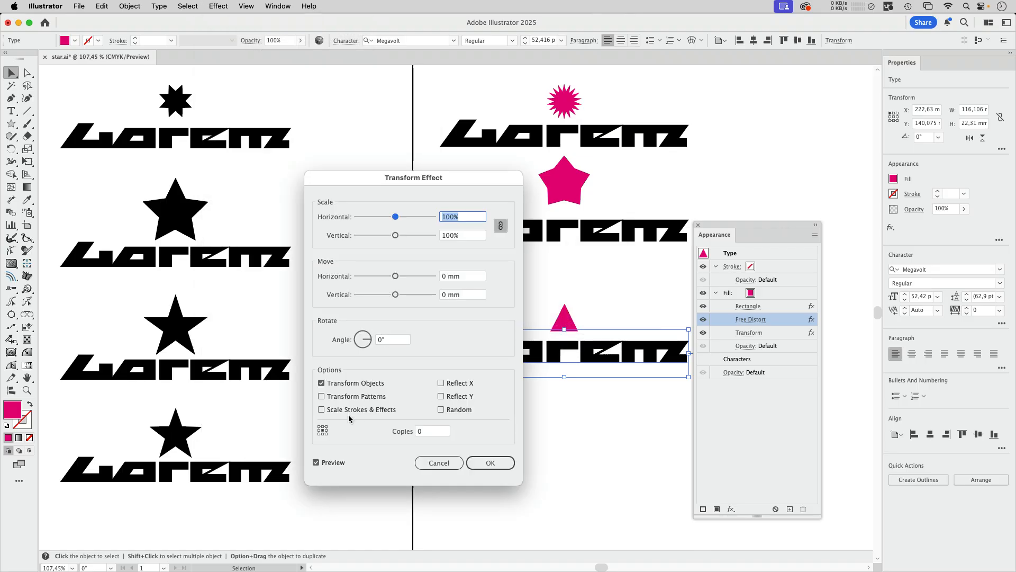
pyautogui.click(394, 339)
pyautogui.write('360')
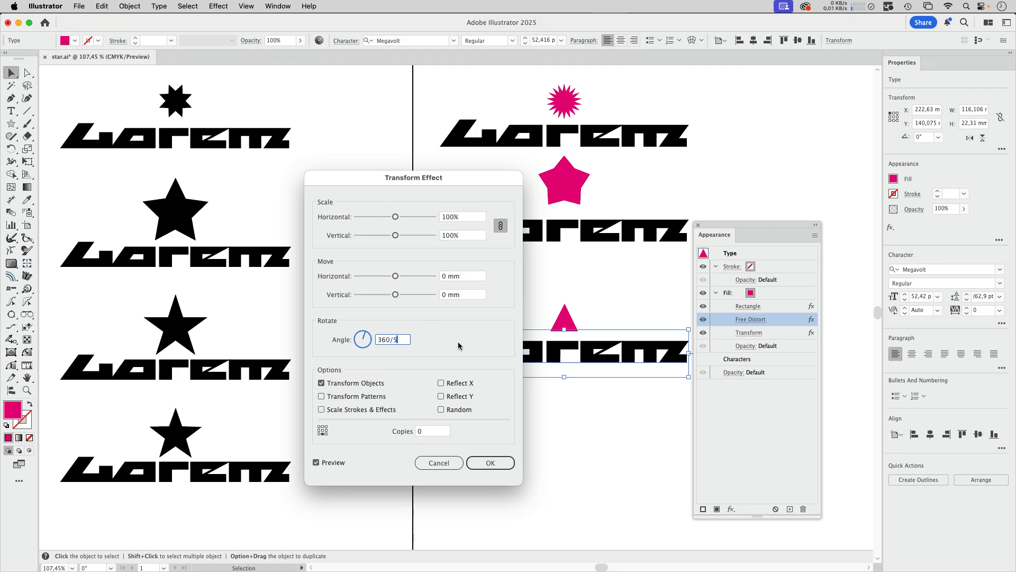
pyautogui.write('/5')
pyautogui.click(431, 431)
pyautogui.write('4')
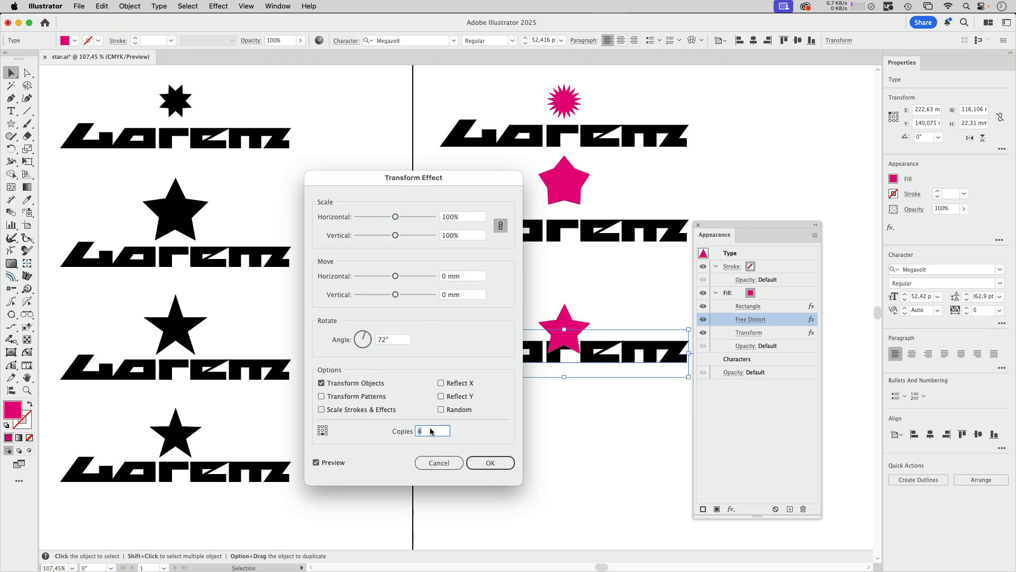
pyautogui.click(490, 463)
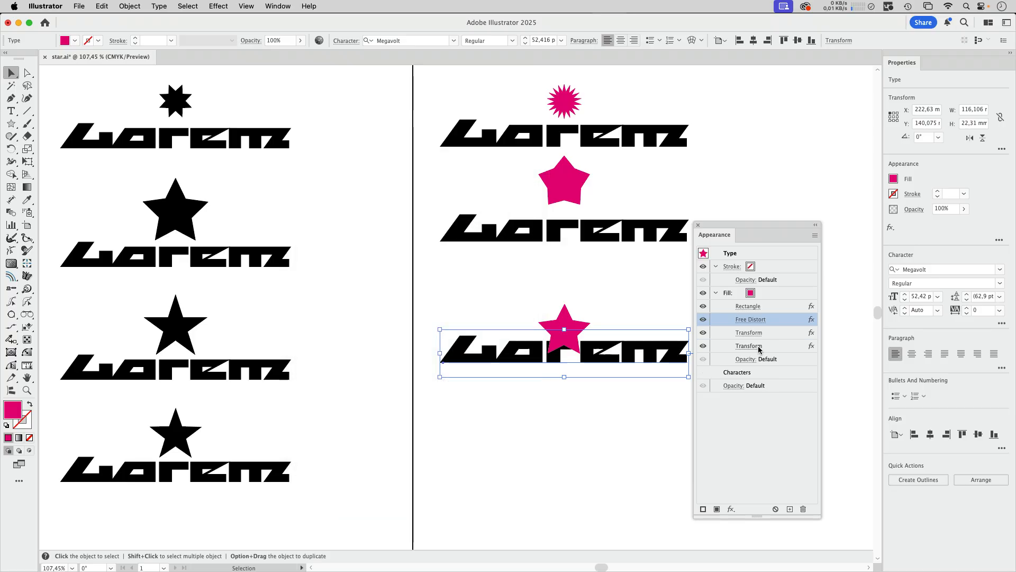
# - Raise the star just above the text with the last Transform effect's vertical move, and shift the text object up towards the row above
pyautogui.click(749, 333)
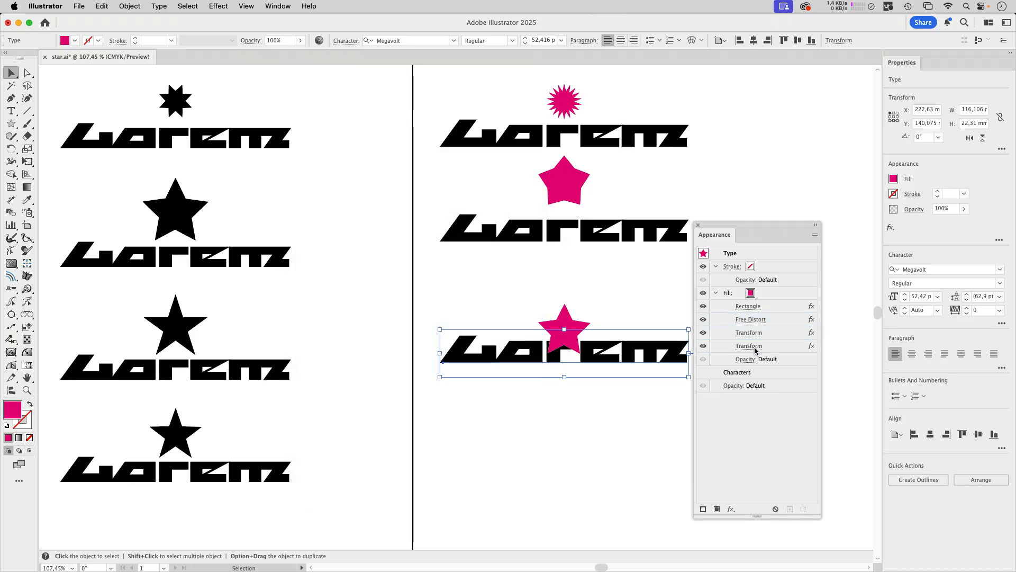
pyautogui.moveTo(376, 295); pyautogui.dragTo(368, 298)
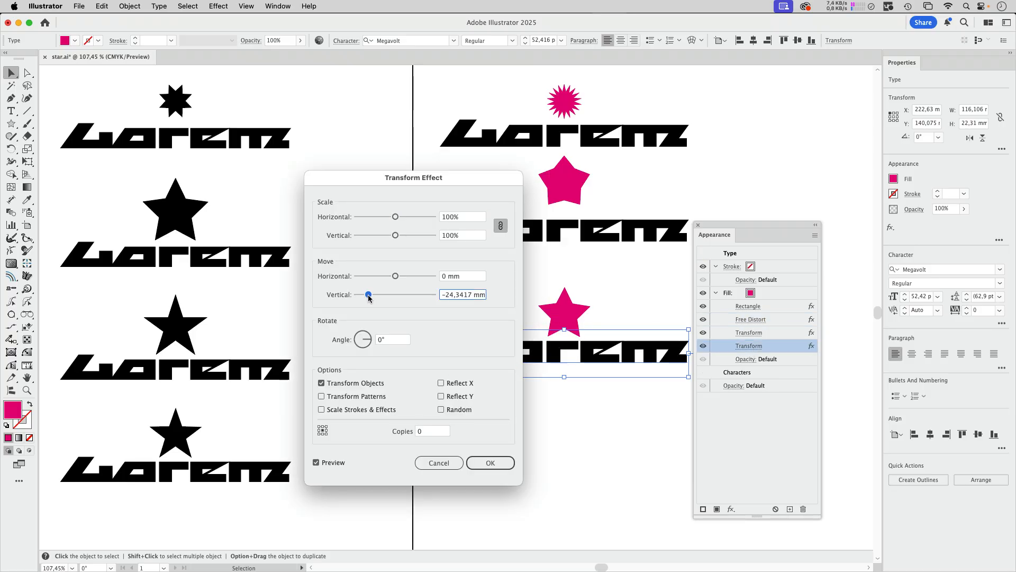
pyautogui.click(479, 459)
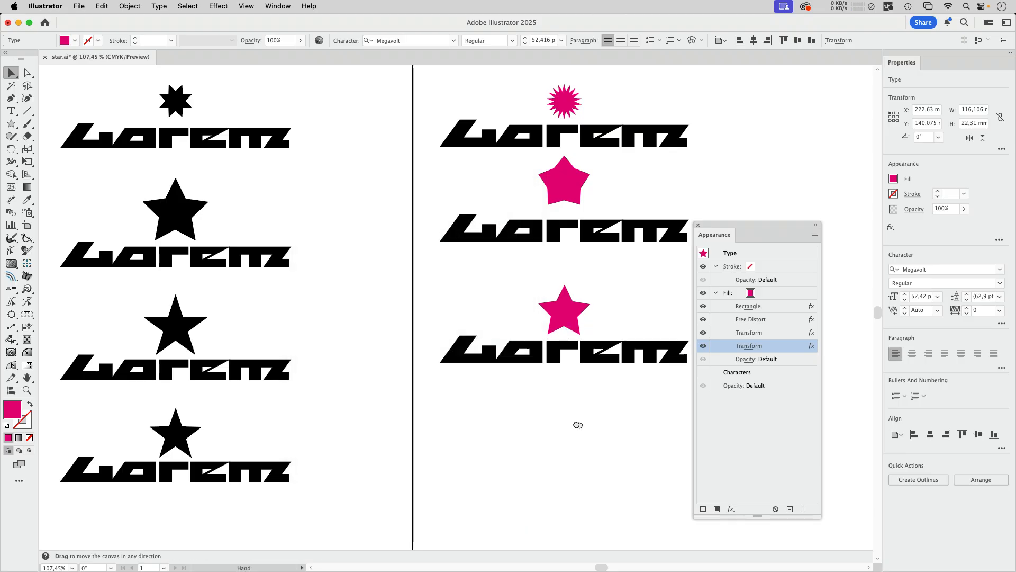
pyautogui.press('space')
pyautogui.moveTo(582, 428); pyautogui.dragTo(565, 390)
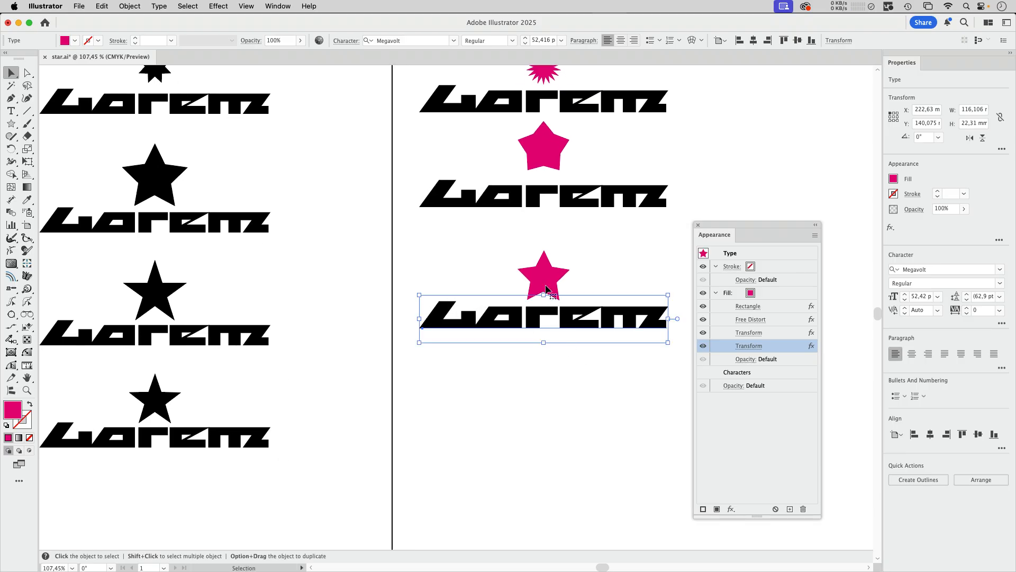
# - Reduce the absolute width of the star's Rectangle effect to make the points slimmer
pyautogui.click(748, 306)
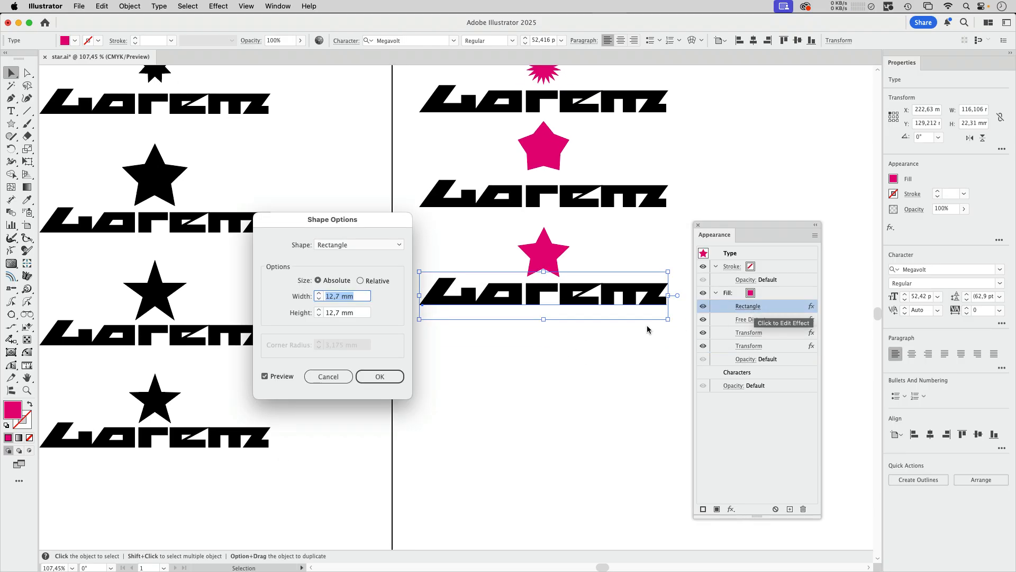
pyautogui.click(320, 300)
pyautogui.click(319, 300)
pyautogui.click(320, 299)
pyautogui.click(320, 299)
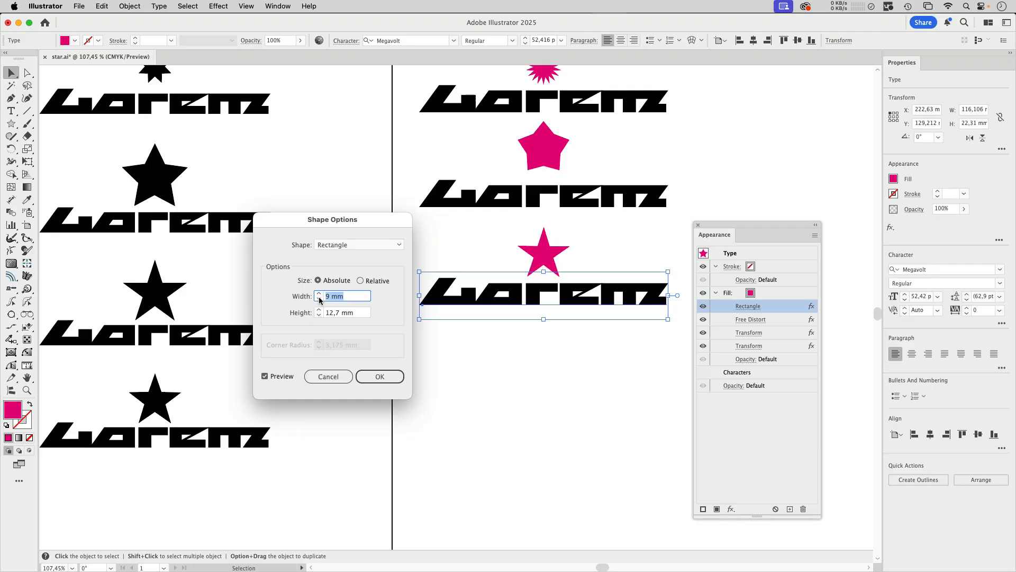
pyautogui.click(319, 299)
pyautogui.click(392, 376)
# - Duplicate the star text straight below and delete the copy's Rectangle, Free Distort and first Transform effects
pyautogui.click(583, 366)
pyautogui.click(576, 302)
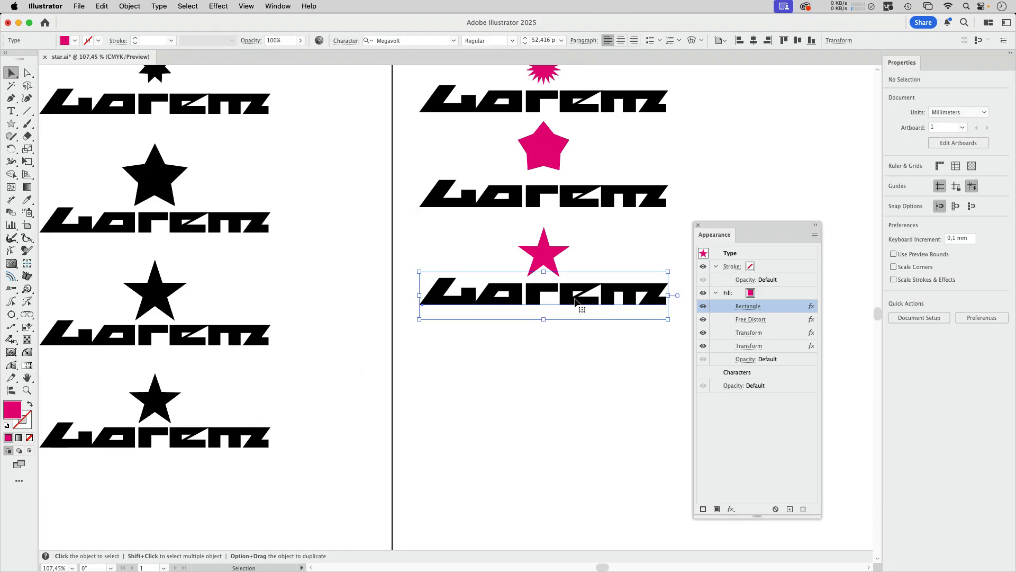
pyautogui.moveTo(576, 302); pyautogui.dragTo(576, 441)
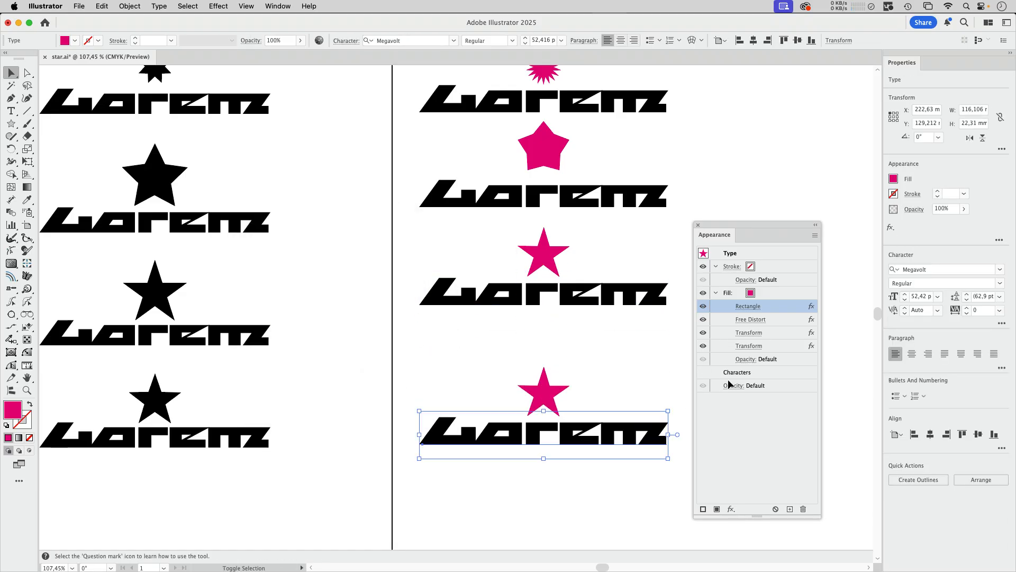
pyautogui.keyDown('shift'); pyautogui.click(776, 332); pyautogui.keyUp('shift')
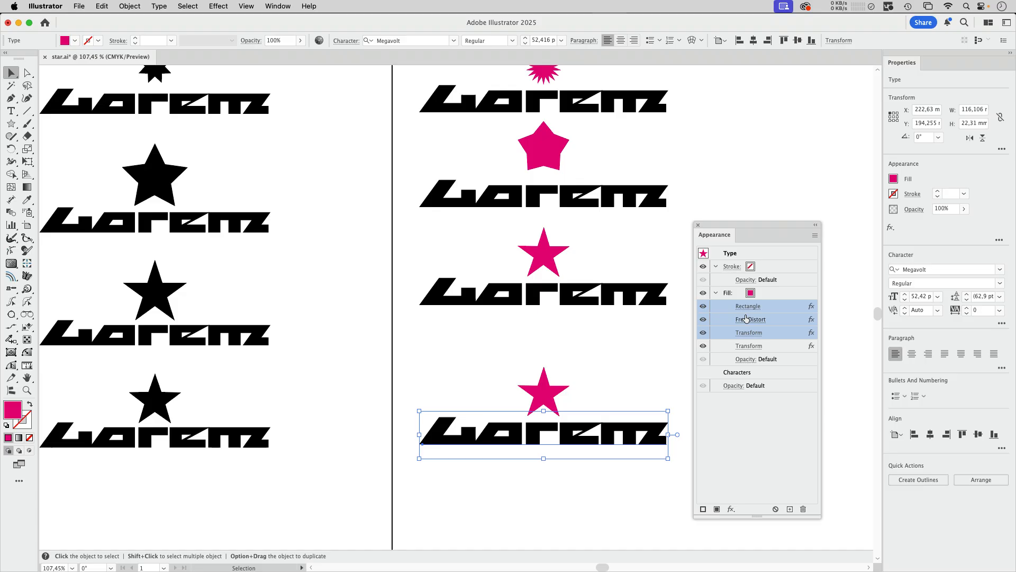
pyautogui.click(803, 509)
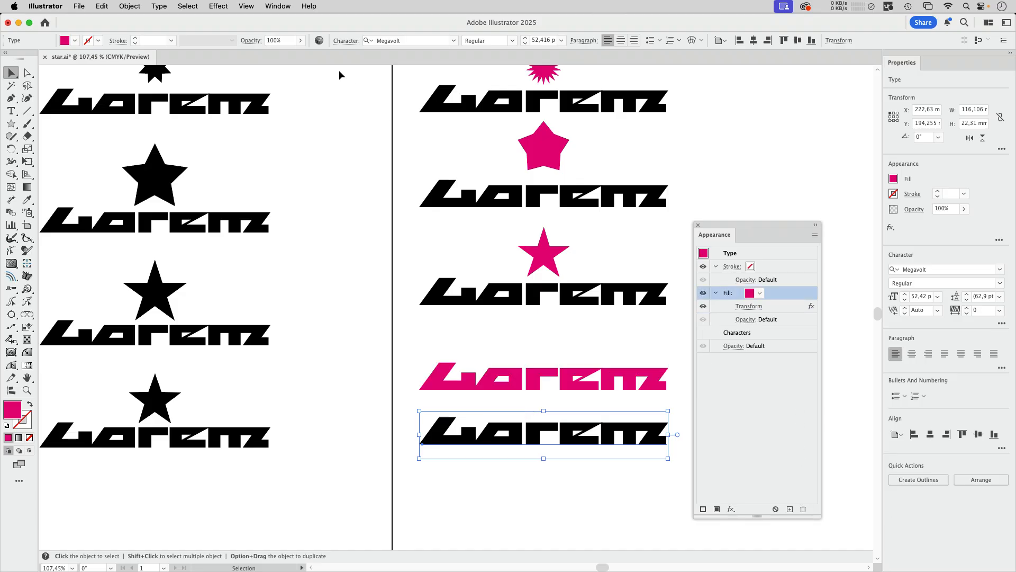
# - Apply the AG Utilities Make Shape effect to the copy's magenta fill, using a Star with 5 sides
pyautogui.click(220, 7)
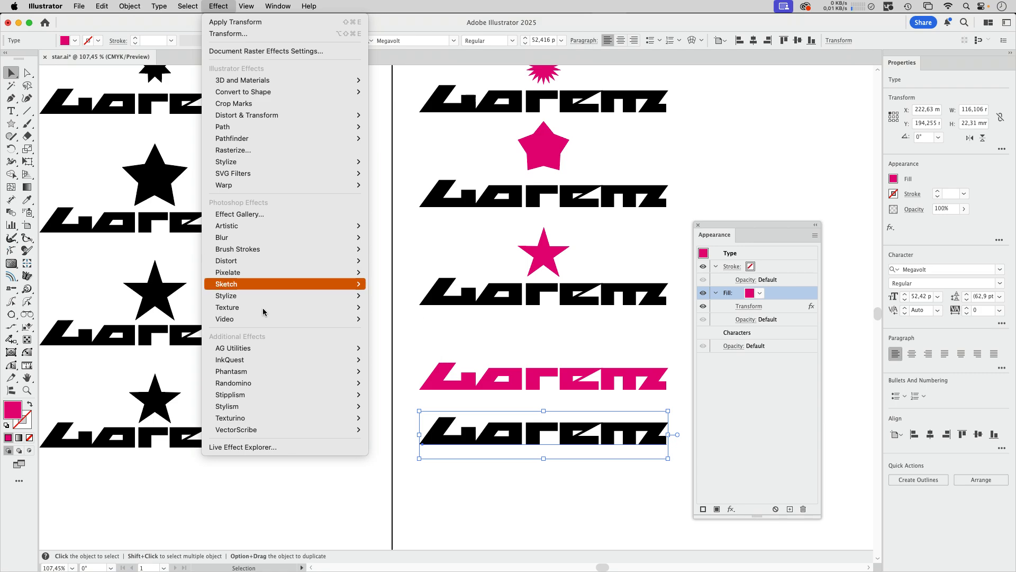
pyautogui.moveTo(247, 348)
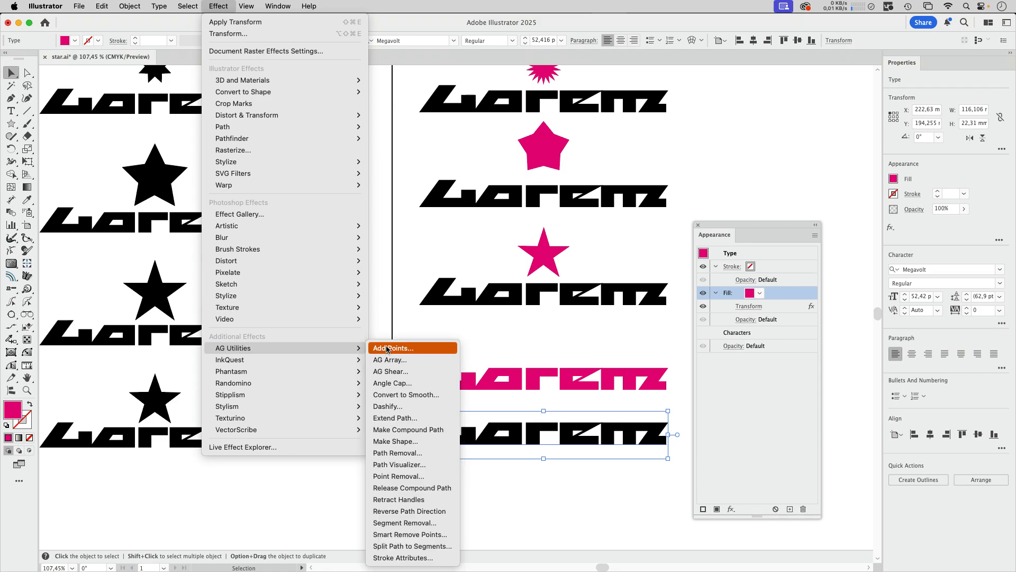
pyautogui.click(409, 442)
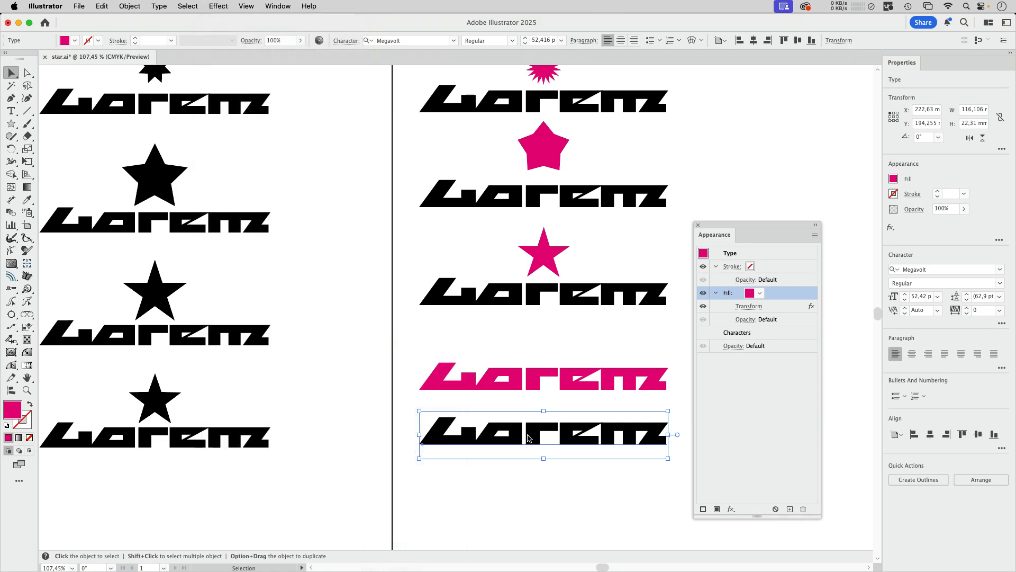
pyautogui.moveTo(634, 201); pyautogui.dragTo(484, 81)
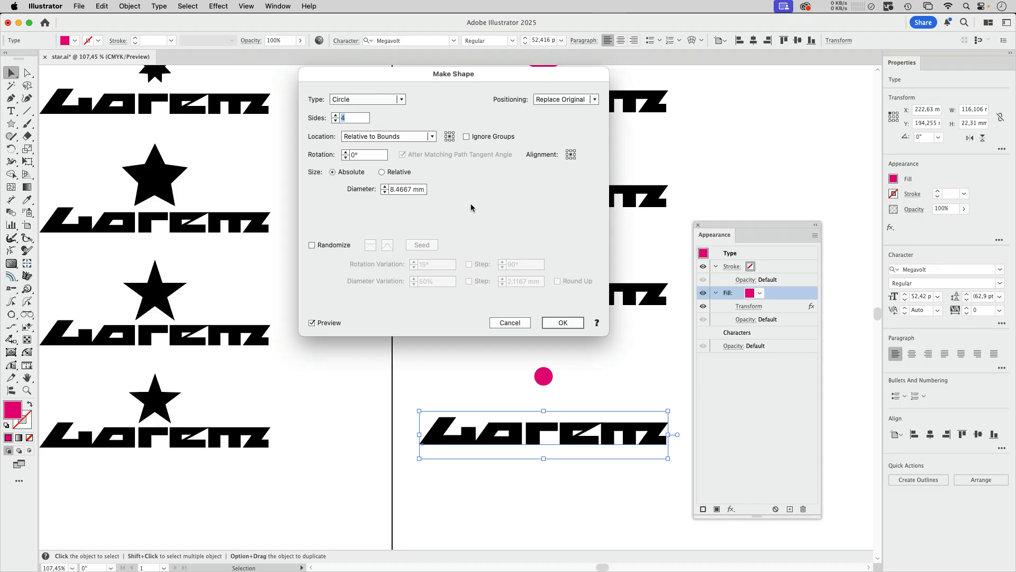
pyautogui.click(402, 100)
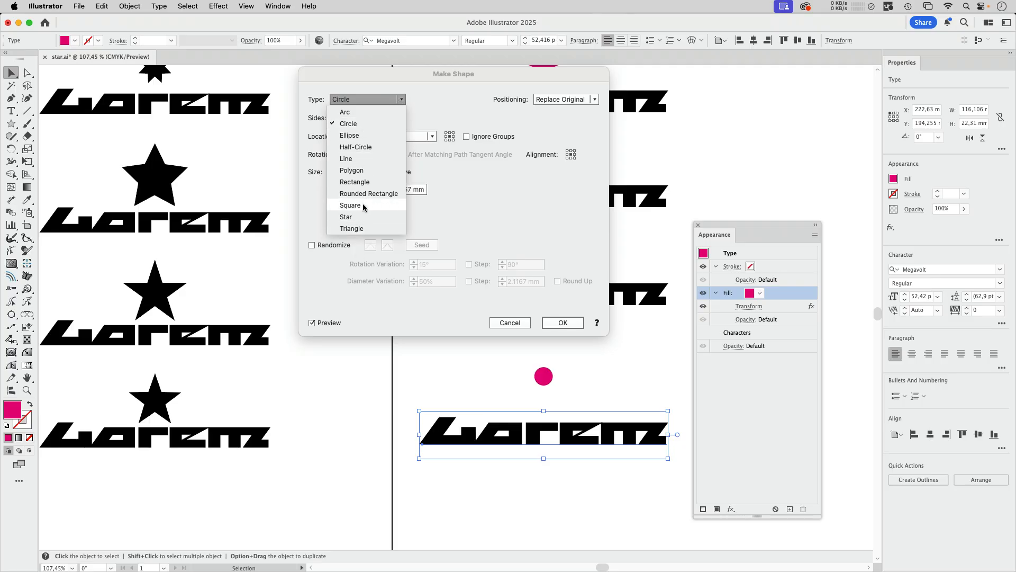
pyautogui.click(363, 218)
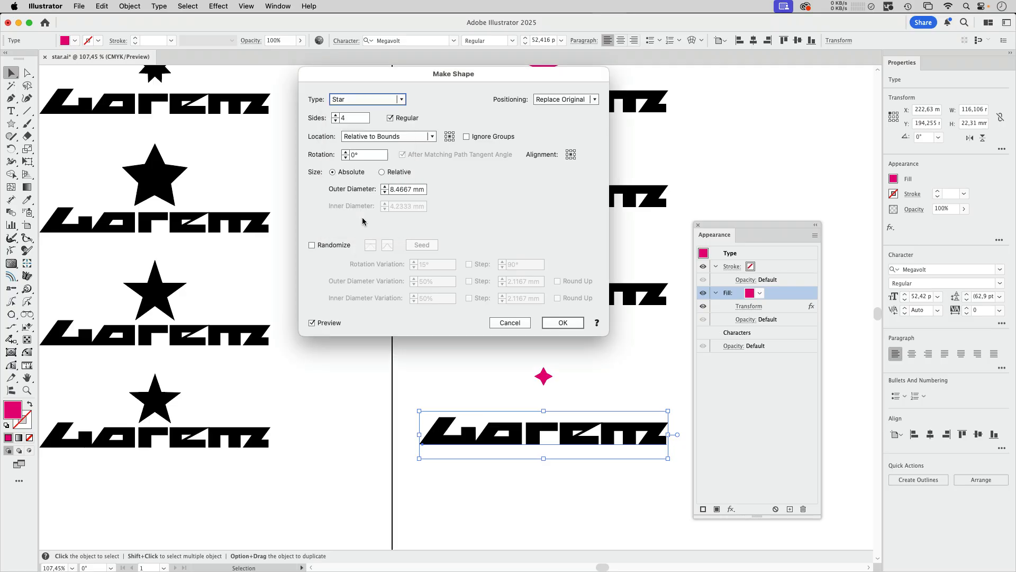
pyautogui.click(342, 118)
pyautogui.write('5')
# - Set the outer diameter of the Make Shape star to 13 mm
pyautogui.doubleClick(392, 190)
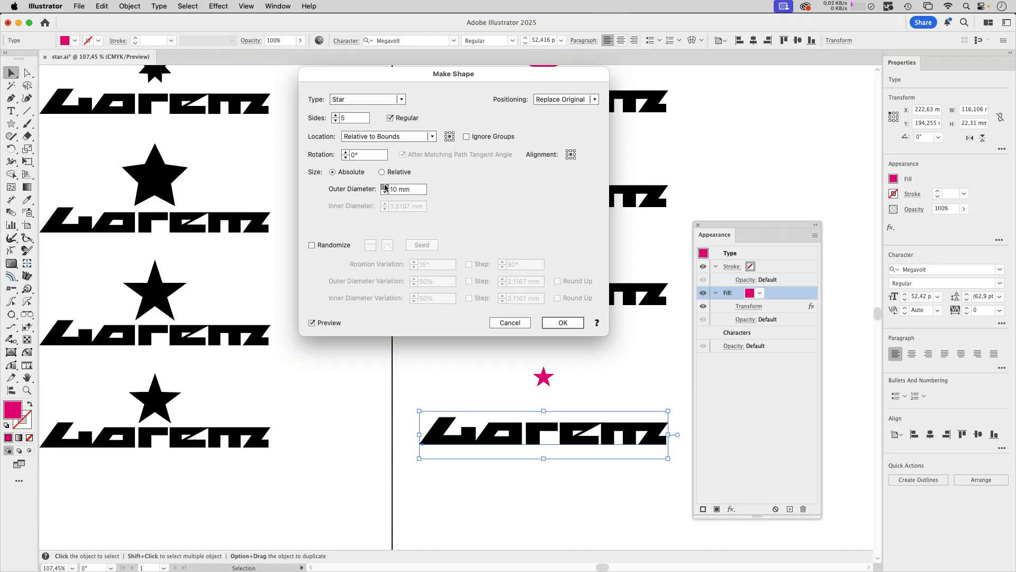
pyautogui.write('11')
pyautogui.press('Tab')
pyautogui.click(385, 186)
pyautogui.click(385, 187)
# - Turn off Regular for the Make Shape star, reduce its inner diameter for thin points, and apply the effect
pyautogui.click(391, 119)
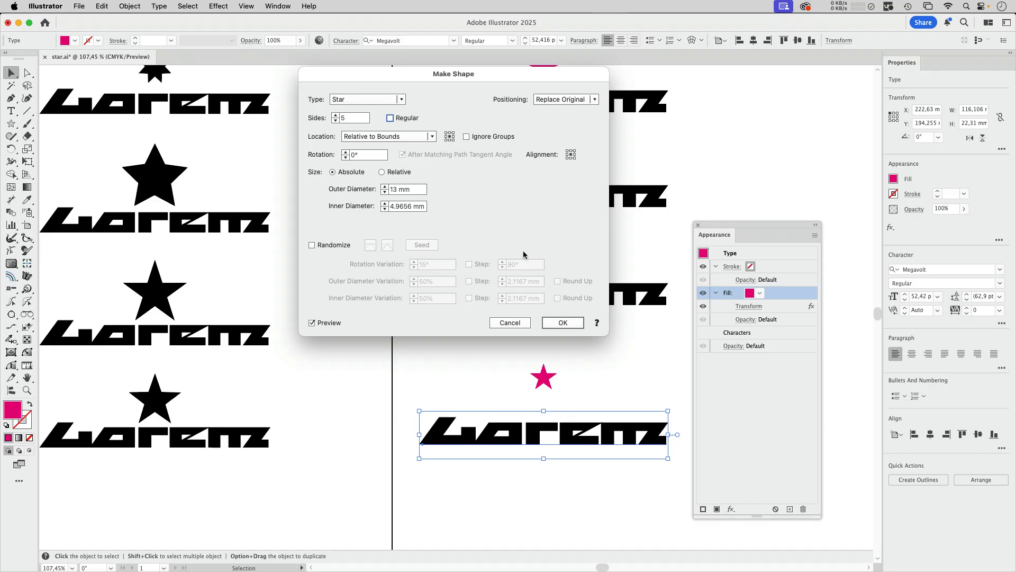
pyautogui.click(385, 205)
pyautogui.click(384, 204)
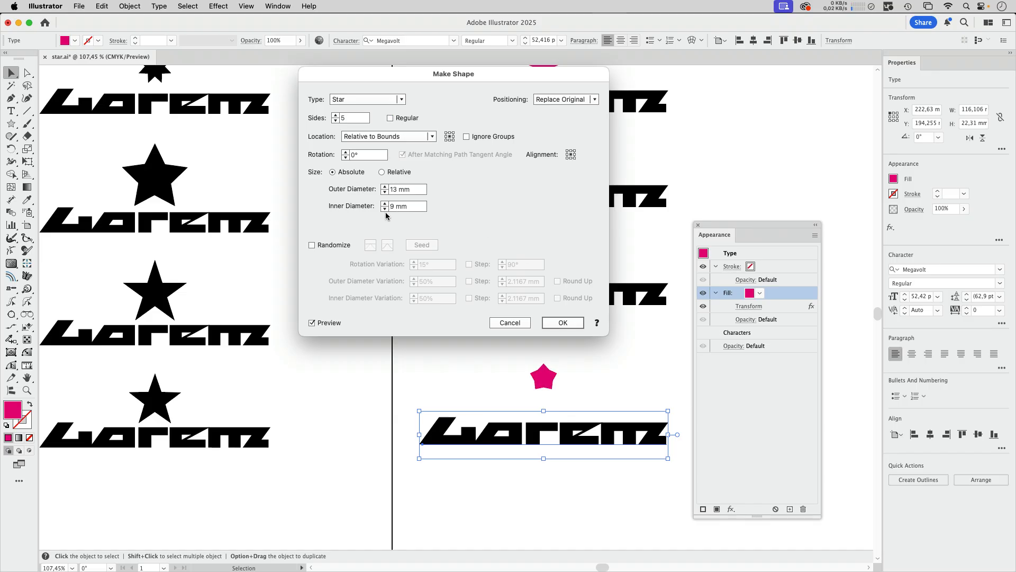
pyautogui.click(386, 209)
pyautogui.click(385, 209)
pyautogui.click(385, 209)
pyautogui.click(385, 209)
pyautogui.click(385, 209)
pyautogui.click(385, 209)
pyautogui.click(570, 323)
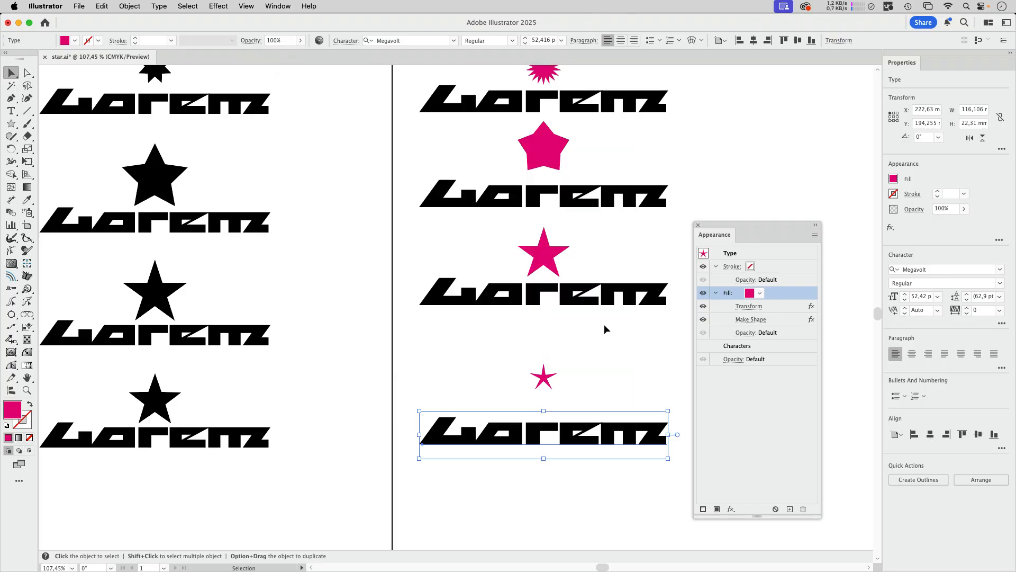
# - Replace the wording of the bottom "Lorem" text with "Fai"
pyautogui.doubleClick(538, 409)
pyautogui.write('FaidFai')
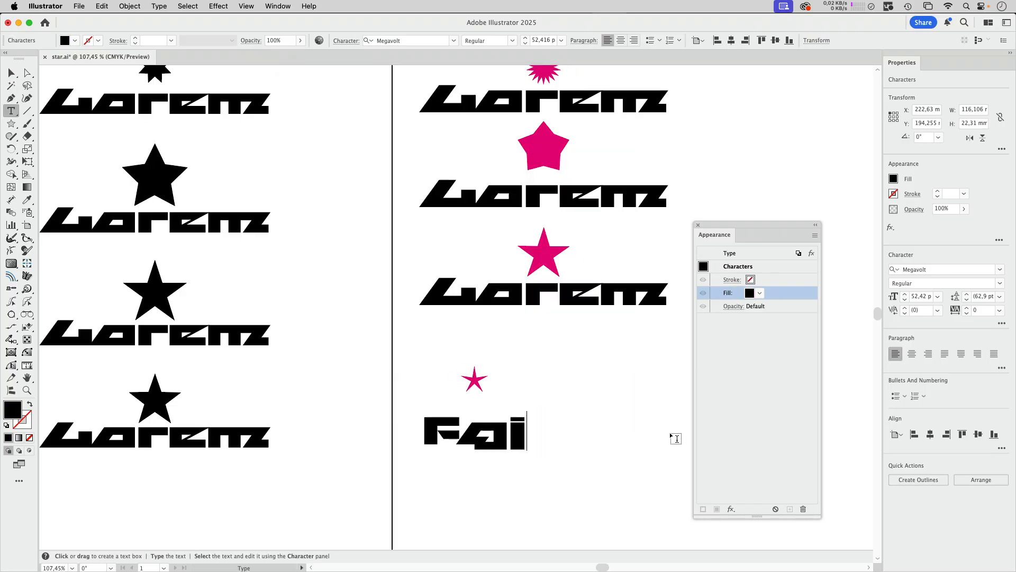